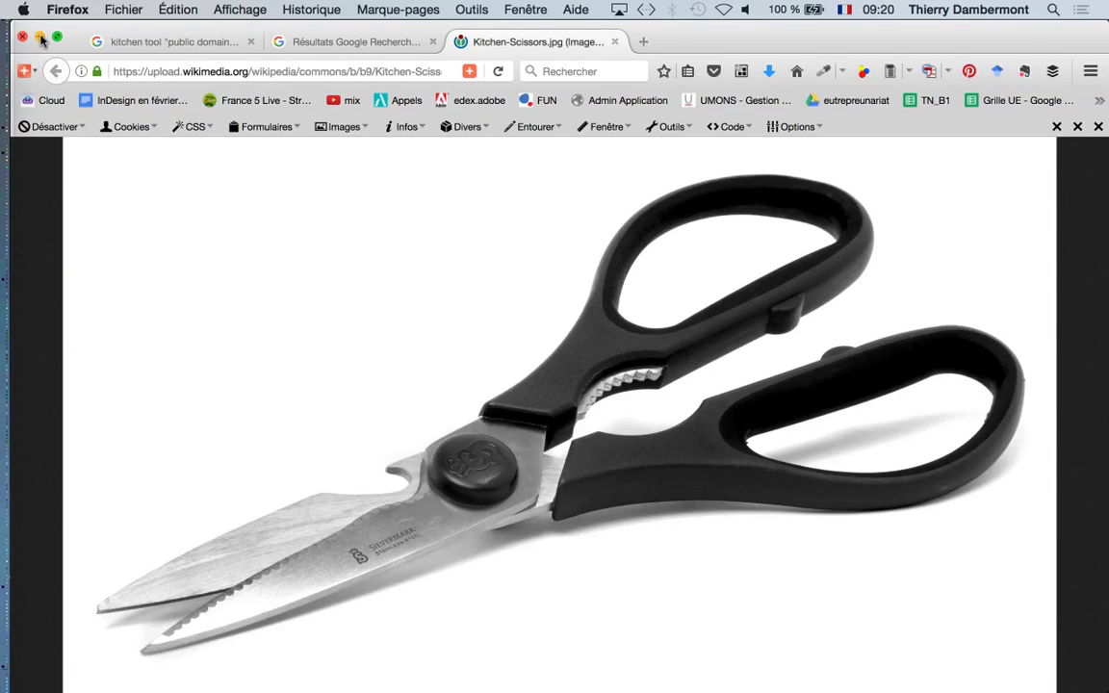
- Minimize the Firefox window with the scissors photo and bring images-ancrees-19.indd forward in InDesign
{"action": "left_click", "coordinate": [40, 37]}
{"action": "left_click", "coordinate": [392, 107]}
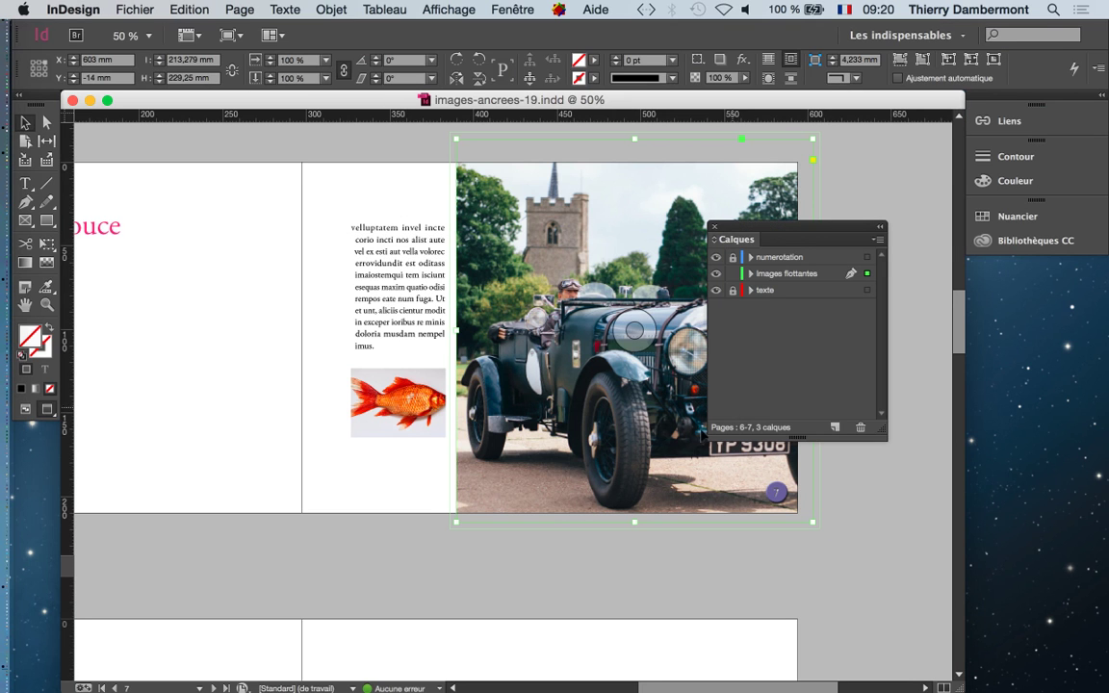
- Move the Calques panel aside and make Images flottantes the working layer
{"action": "left_click_drag", "start_coordinate": [755, 234], "coordinate": [945, 313]}
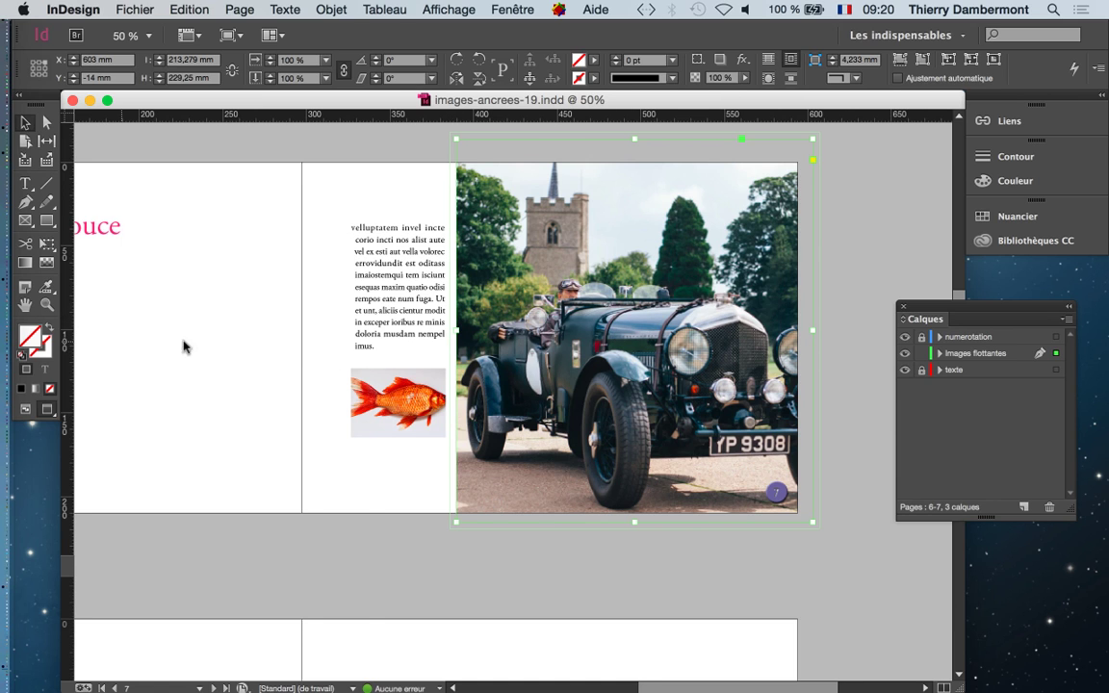
{"action": "left_click_drag", "start_coordinate": [337, 329], "coordinate": [718, 338]}
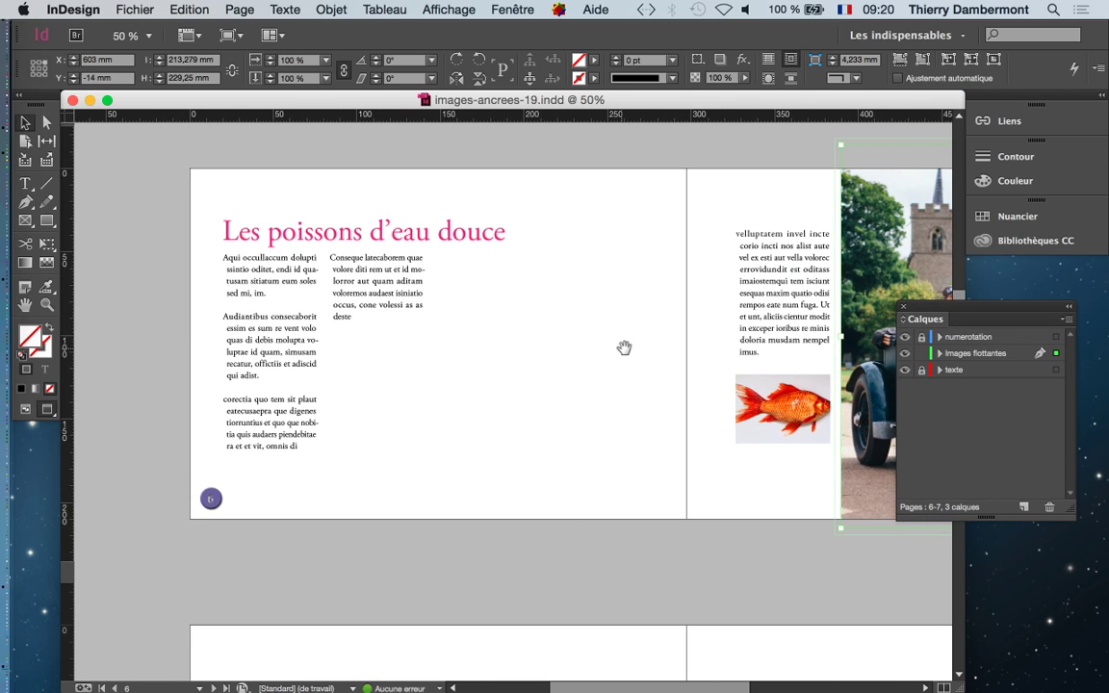
{"action": "left_click", "coordinate": [985, 355]}
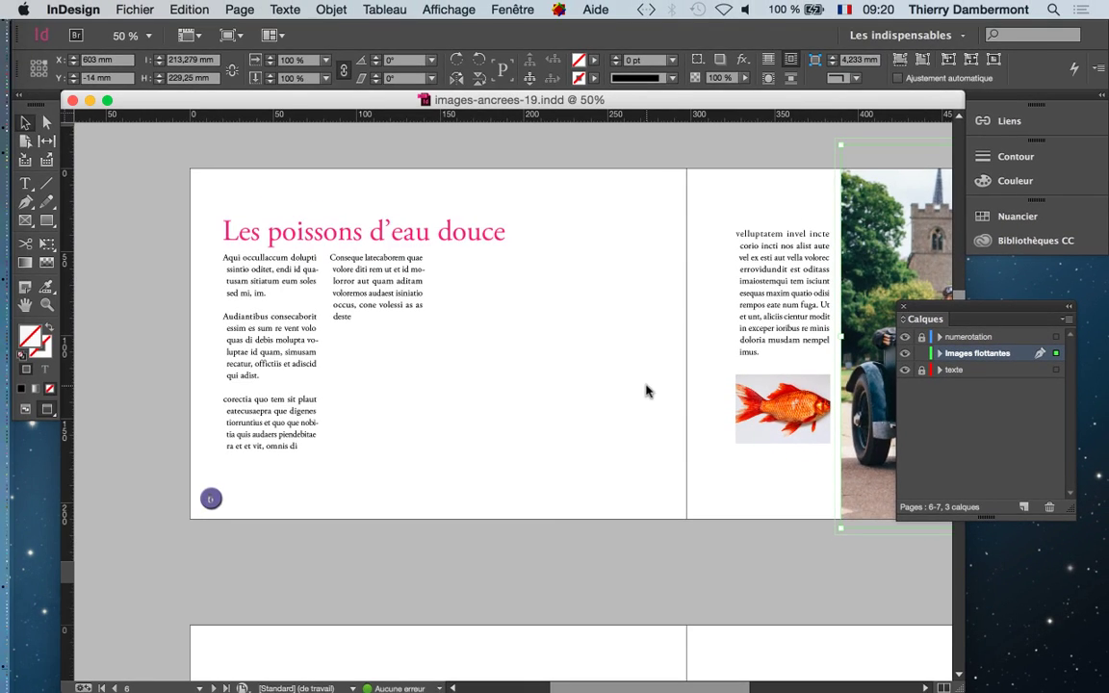
- Scroll the spread until page 4 with the 'Les espèces tropicales' column is in view
{"action": "scroll", "coordinate": [646, 389], "scroll_direction": "up", "scroll_amount": 3}
{"action": "scroll", "coordinate": [646, 389], "scroll_direction": "up", "scroll_amount": 10}
{"action": "scroll", "coordinate": [646, 389], "scroll_direction": "down", "scroll_amount": 7}
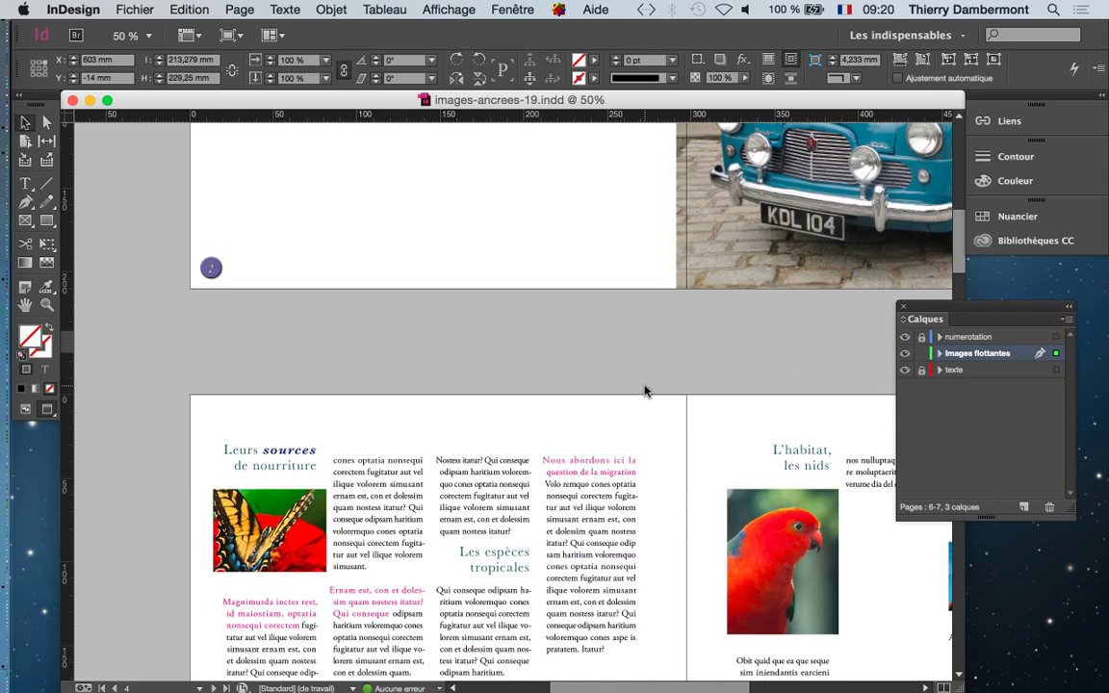
{"action": "scroll", "coordinate": [646, 389], "scroll_direction": "down", "scroll_amount": 2}
{"action": "scroll", "coordinate": [645, 388], "scroll_direction": "down", "scroll_amount": 1}
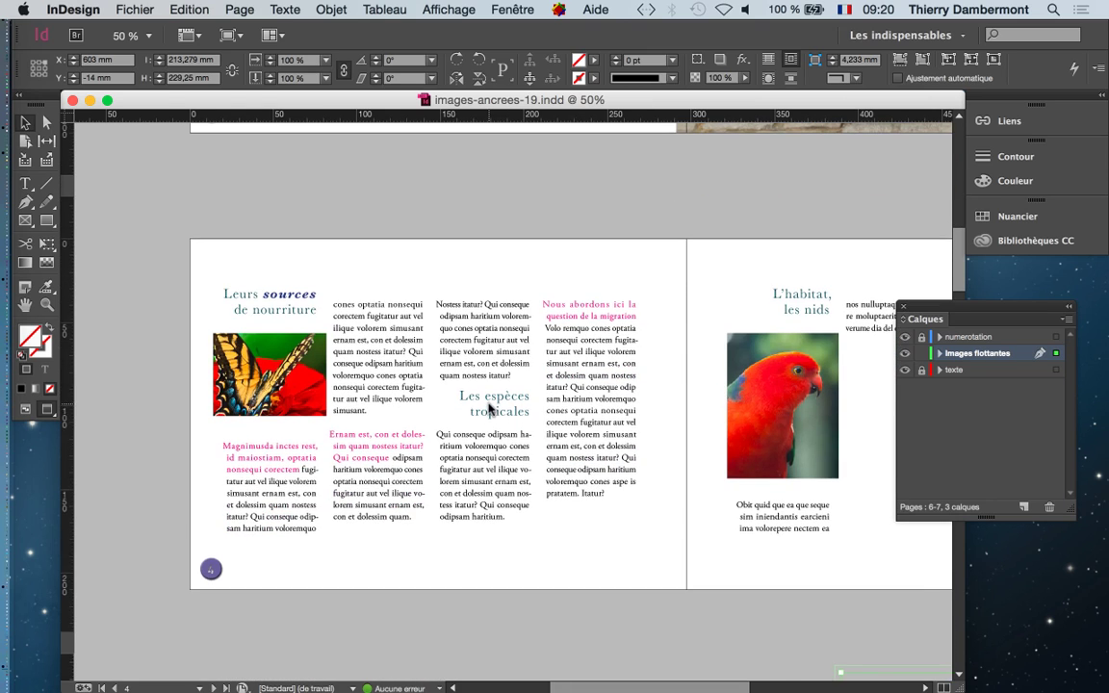
{"action": "scroll", "coordinate": [489, 409], "scroll_direction": "up", "scroll_amount": 1}
{"action": "scroll", "coordinate": [438, 395], "scroll_direction": "down", "scroll_amount": 1}
{"action": "scroll", "coordinate": [550, 421], "scroll_direction": "left", "scroll_amount": 2}
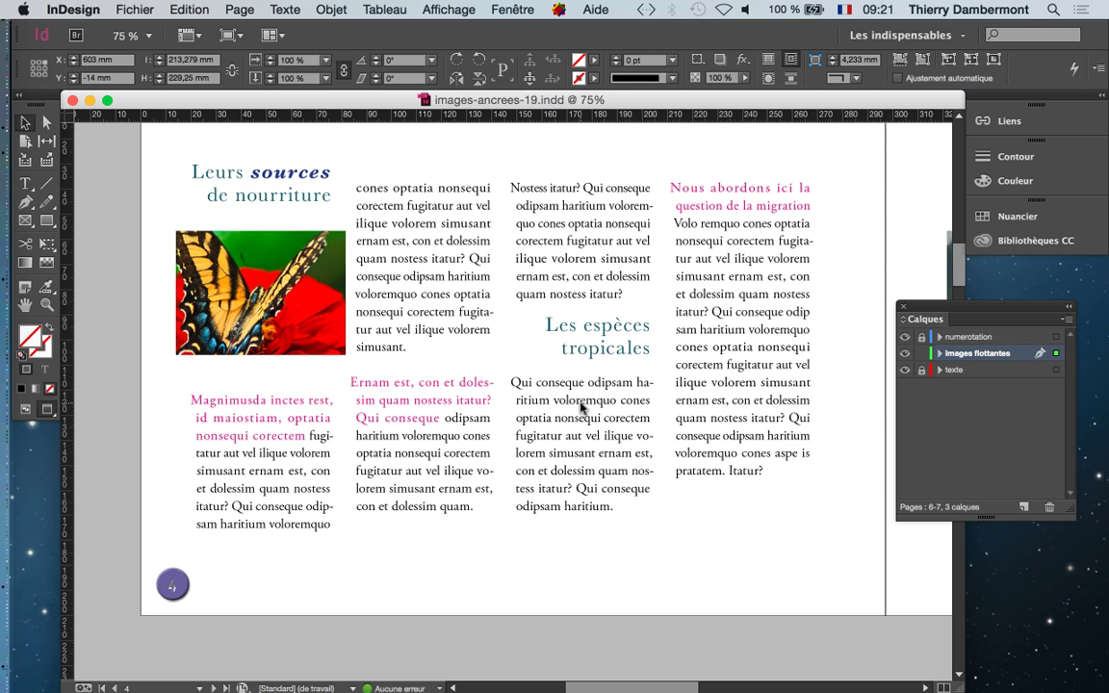
{"action": "left_click", "coordinate": [135, 9]}
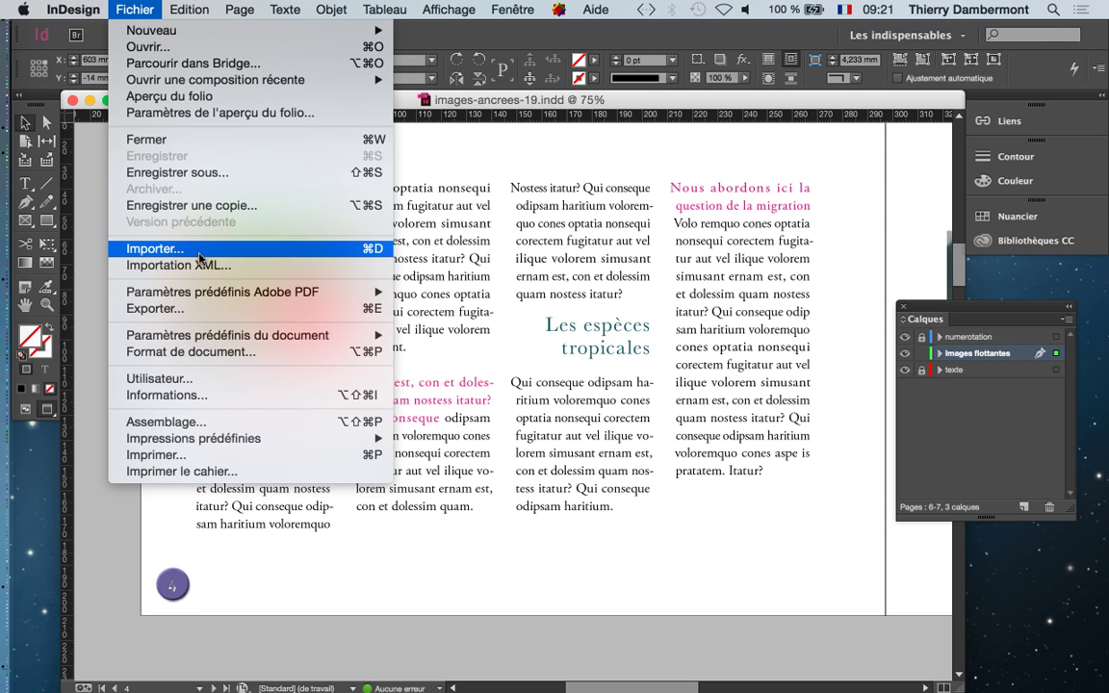
- Import Kitchen-Scissors.jpg from Dossier images-ancrees-19 > Links with Fichier > Importer
{"action": "left_click", "coordinate": [154, 248]}
{"action": "left_click", "coordinate": [536, 141]}
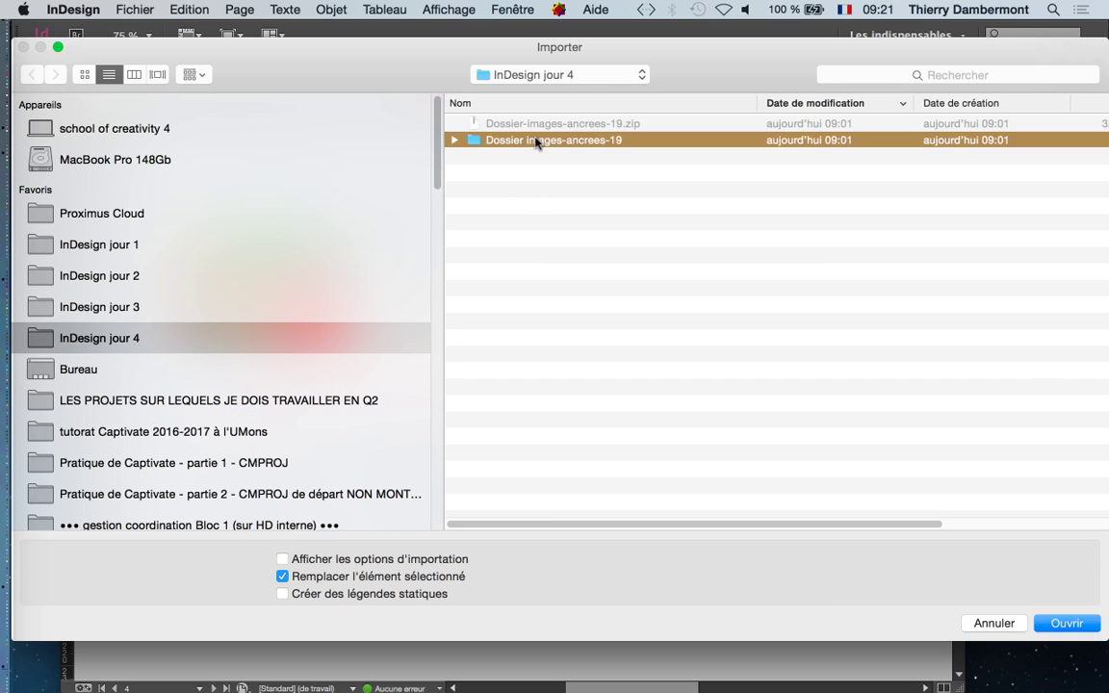
{"action": "double_click", "coordinate": [666, 145]}
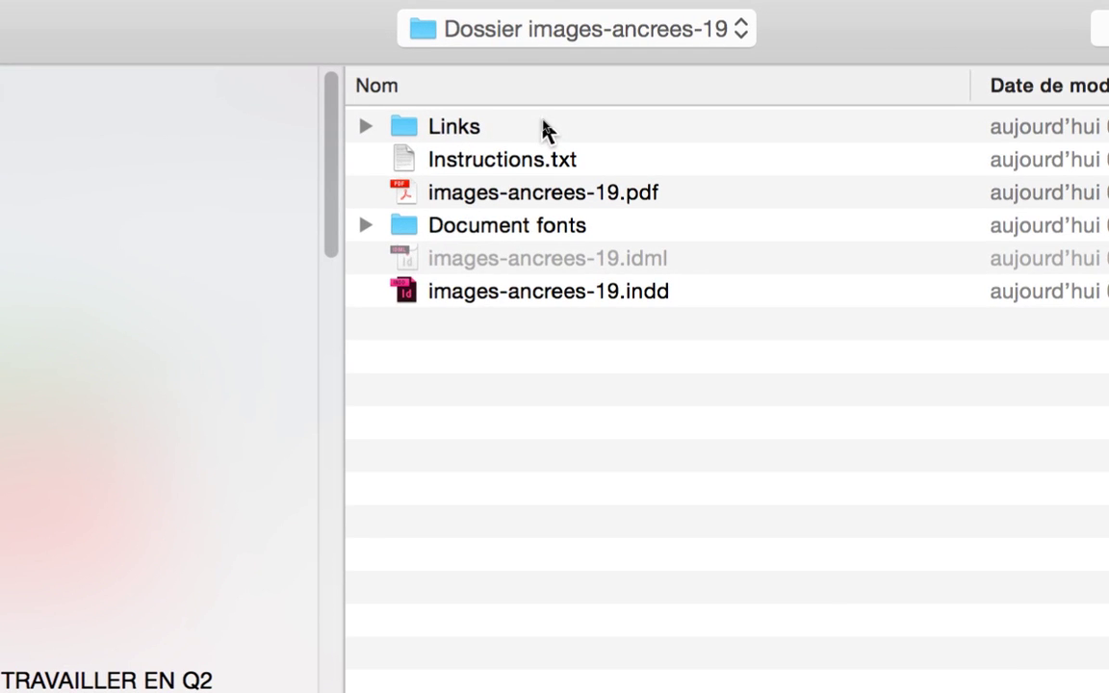
{"action": "double_click", "coordinate": [563, 127]}
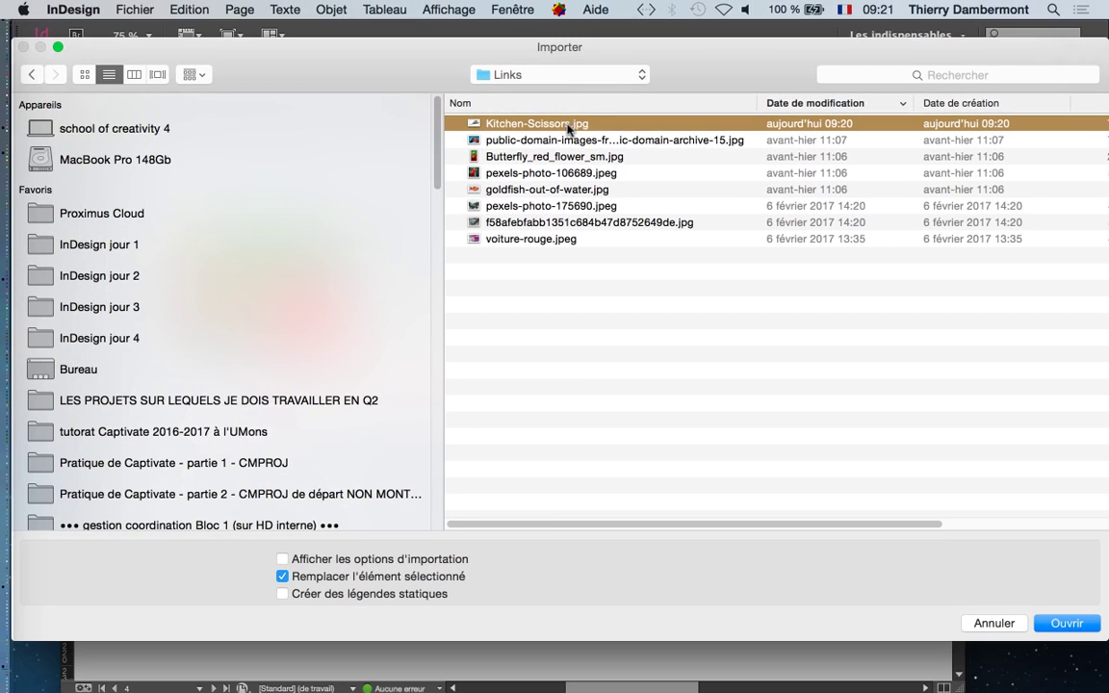
{"action": "left_click", "coordinate": [1080, 625]}
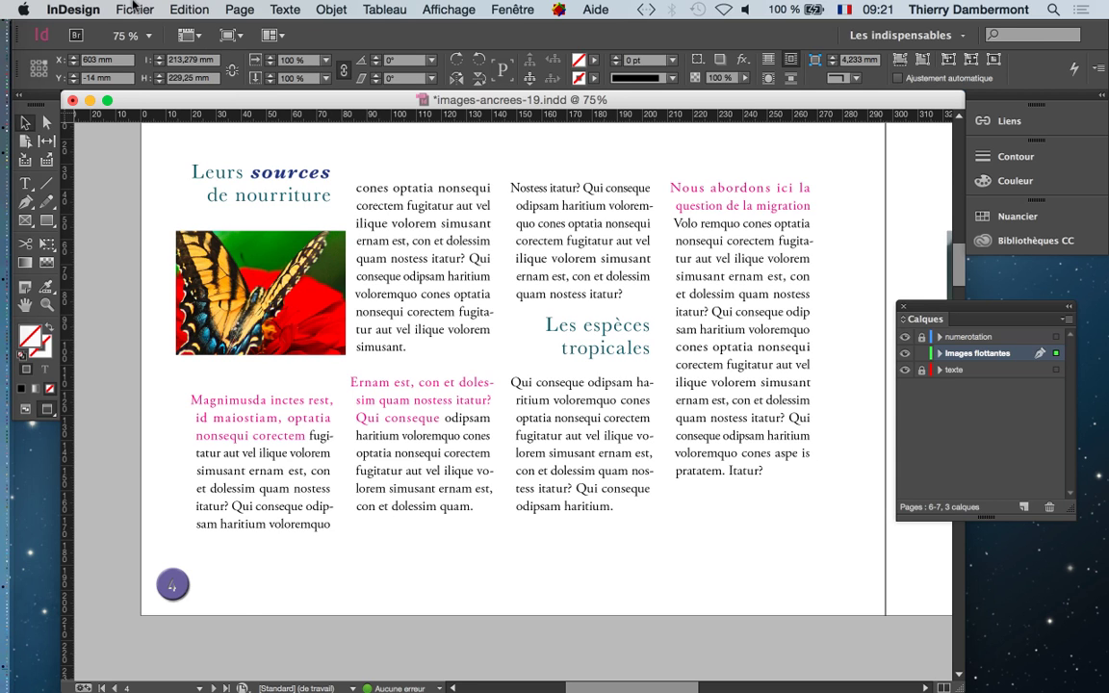
- Undo the replacement so the car photo returns to its frame
{"action": "scroll", "coordinate": [450, 414], "scroll_direction": "down", "scroll_amount": 1}
{"action": "scroll", "coordinate": [451, 414], "scroll_direction": "down", "scroll_amount": 2}
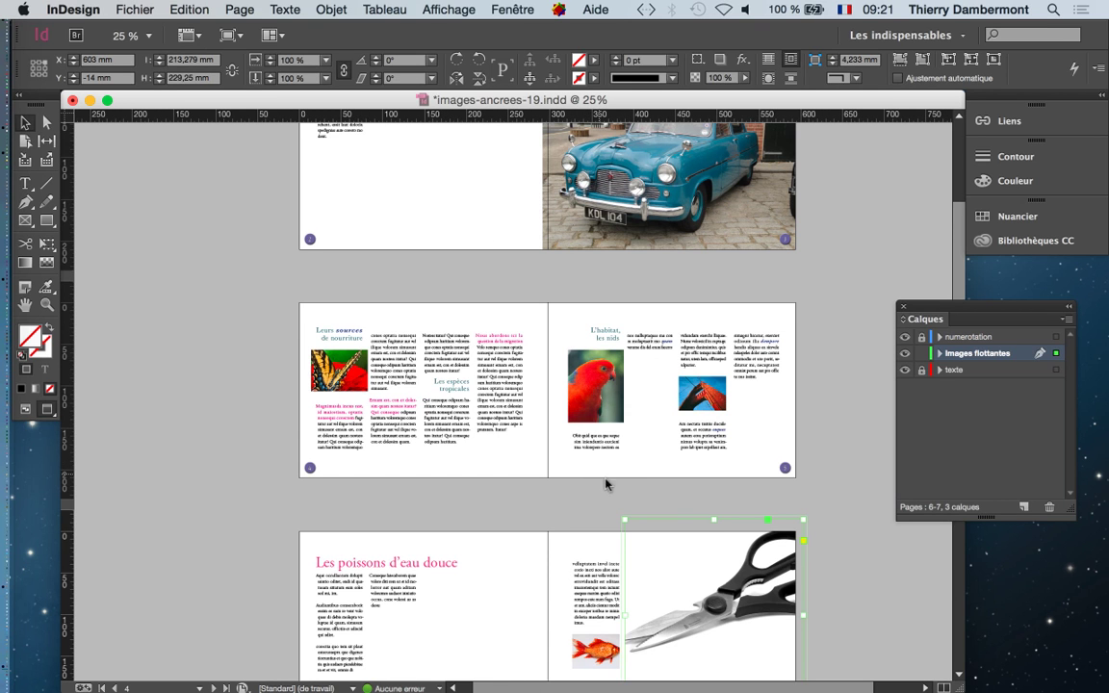
{"action": "scroll", "coordinate": [707, 481], "scroll_direction": "down", "scroll_amount": 2}
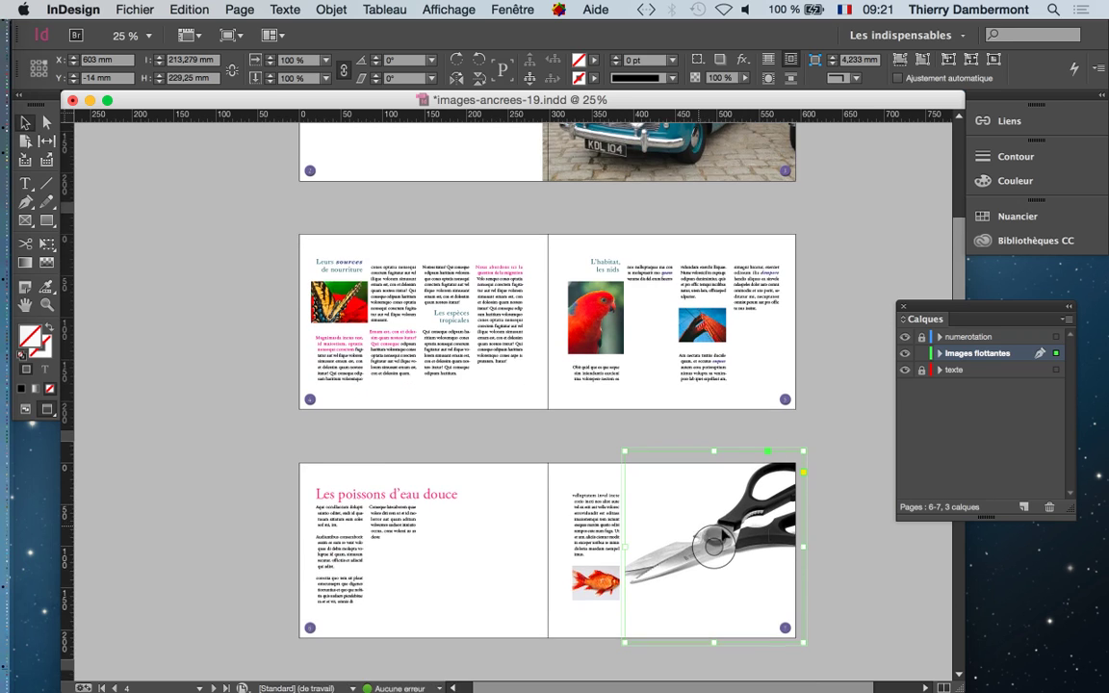
{"action": "scroll", "coordinate": [770, 489], "scroll_direction": "down", "scroll_amount": 3}
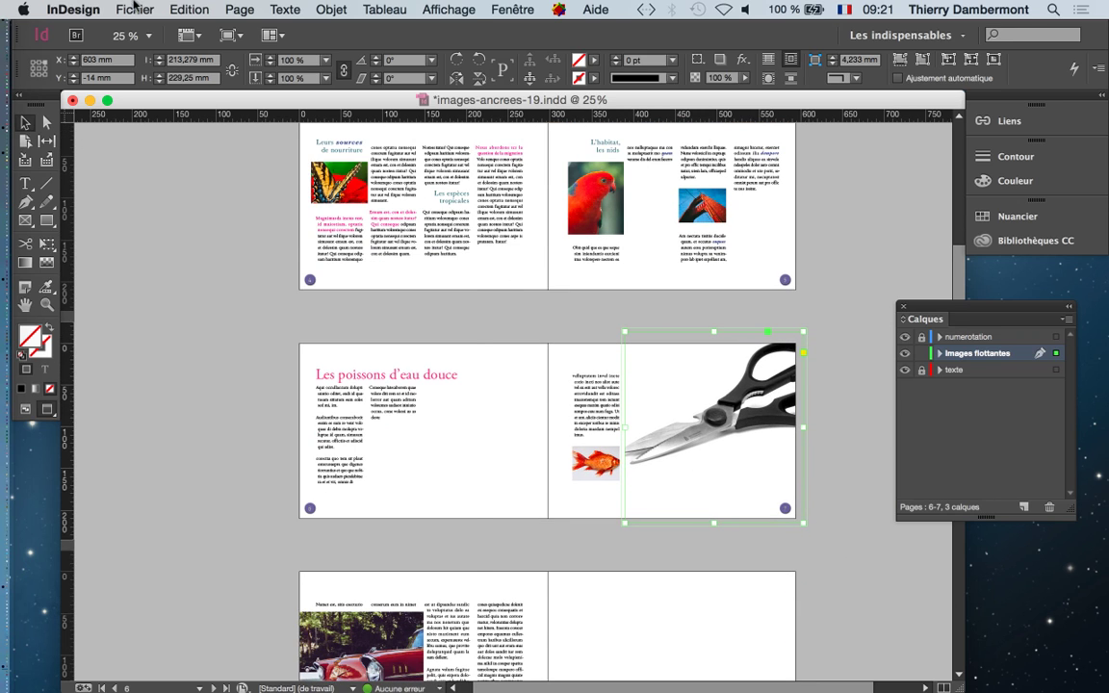
{"action": "left_click", "coordinate": [190, 9]}
{"action": "left_click", "coordinate": [175, 28]}
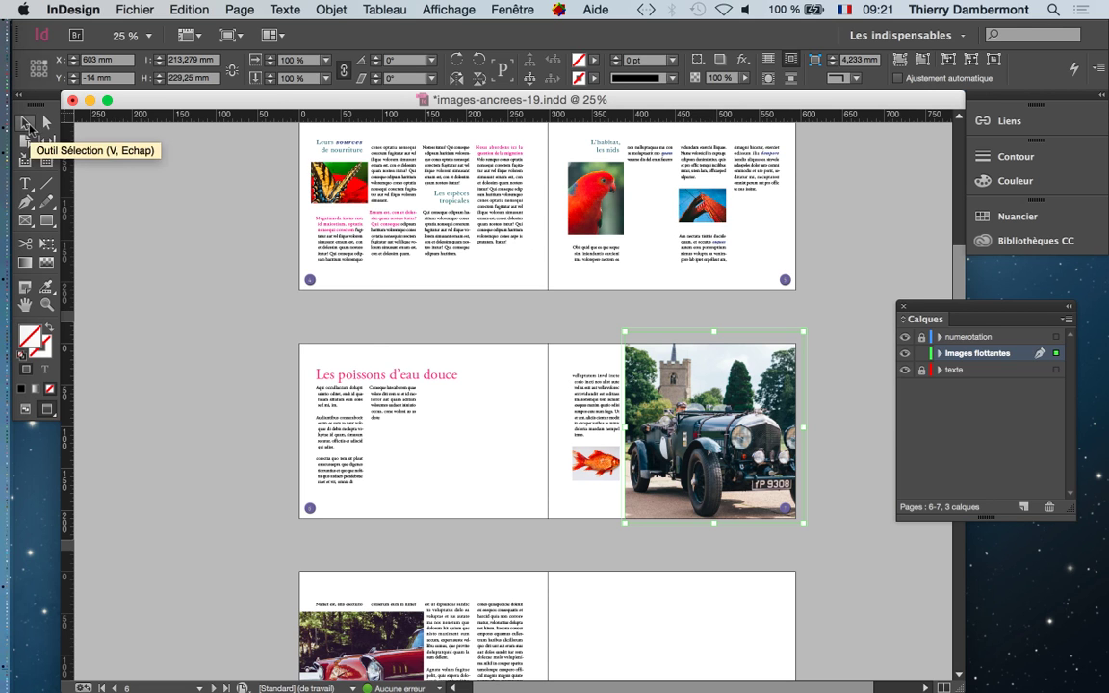
- Zoom in on page 4 and drag a frame over the middle columns to place the scissors photo
{"action": "scroll", "coordinate": [418, 331], "scroll_direction": "up", "scroll_amount": 1}
{"action": "key", "text": "ctrl+equal"}
{"action": "key", "text": "ctrl+equal"}
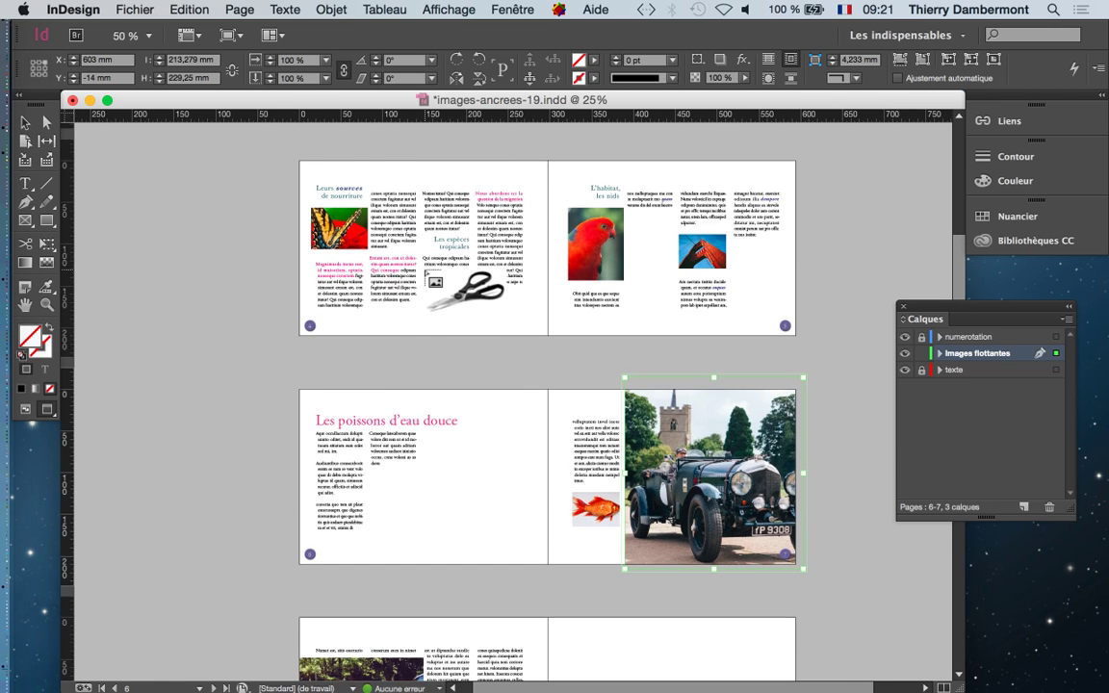
{"action": "scroll", "coordinate": [414, 289], "scroll_direction": "up", "scroll_amount": 2}
{"action": "scroll", "coordinate": [412, 283], "scroll_direction": "up", "scroll_amount": 1}
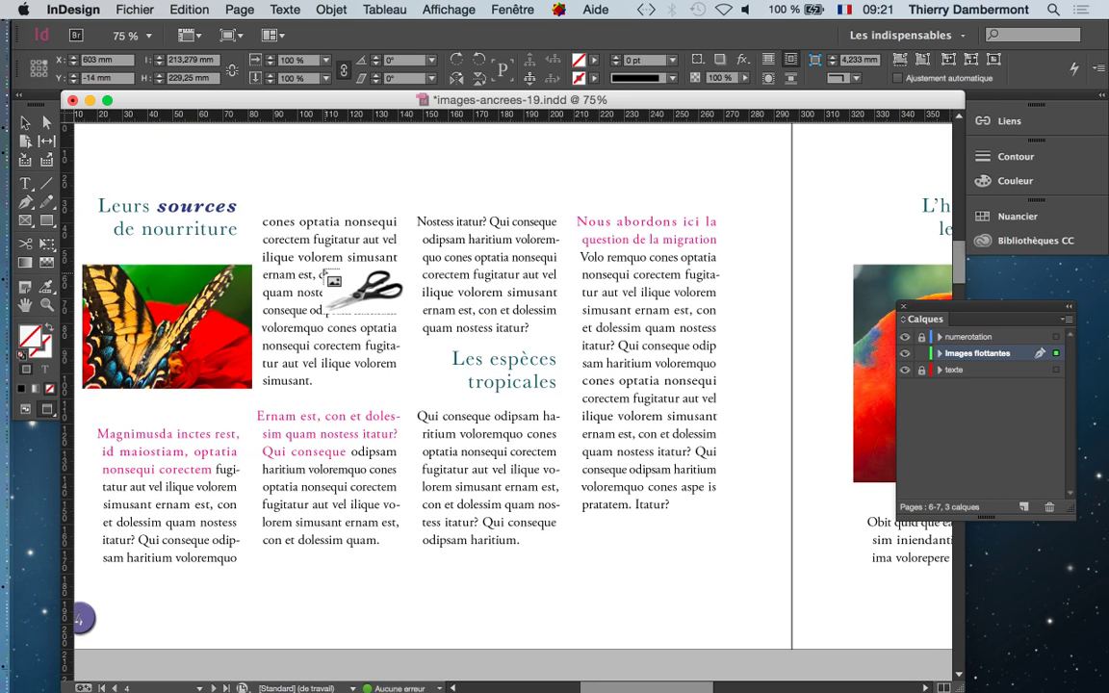
{"action": "left_click_drag", "start_coordinate": [310, 254], "coordinate": [599, 460]}
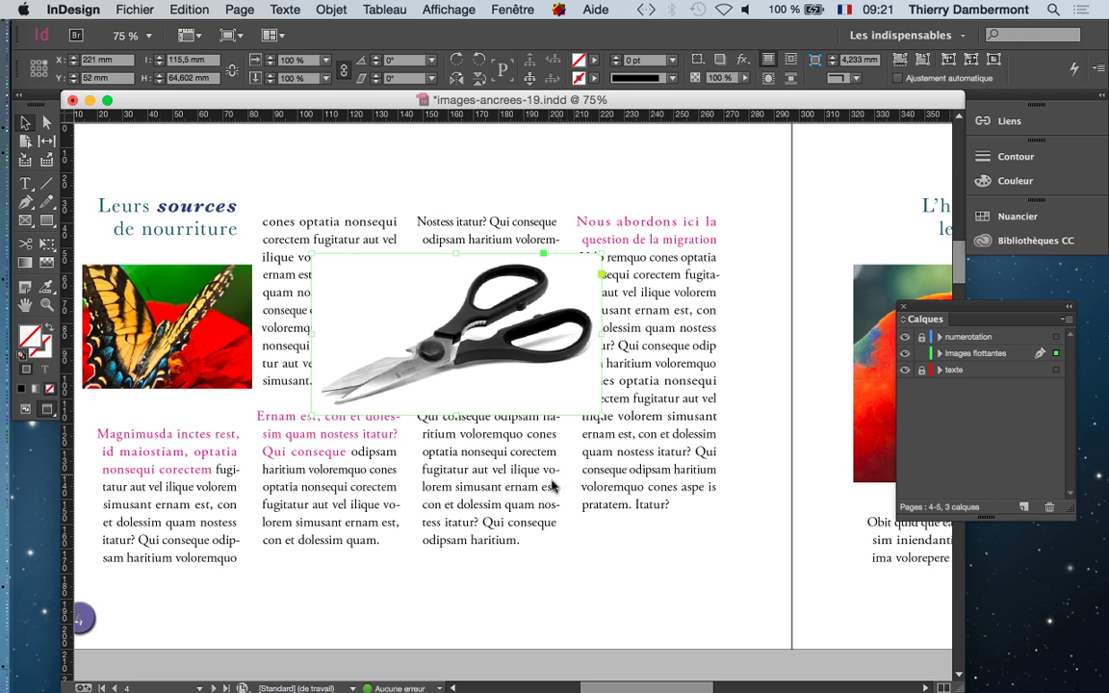
{"action": "left_click_drag", "start_coordinate": [619, 688], "coordinate": [606, 689]}
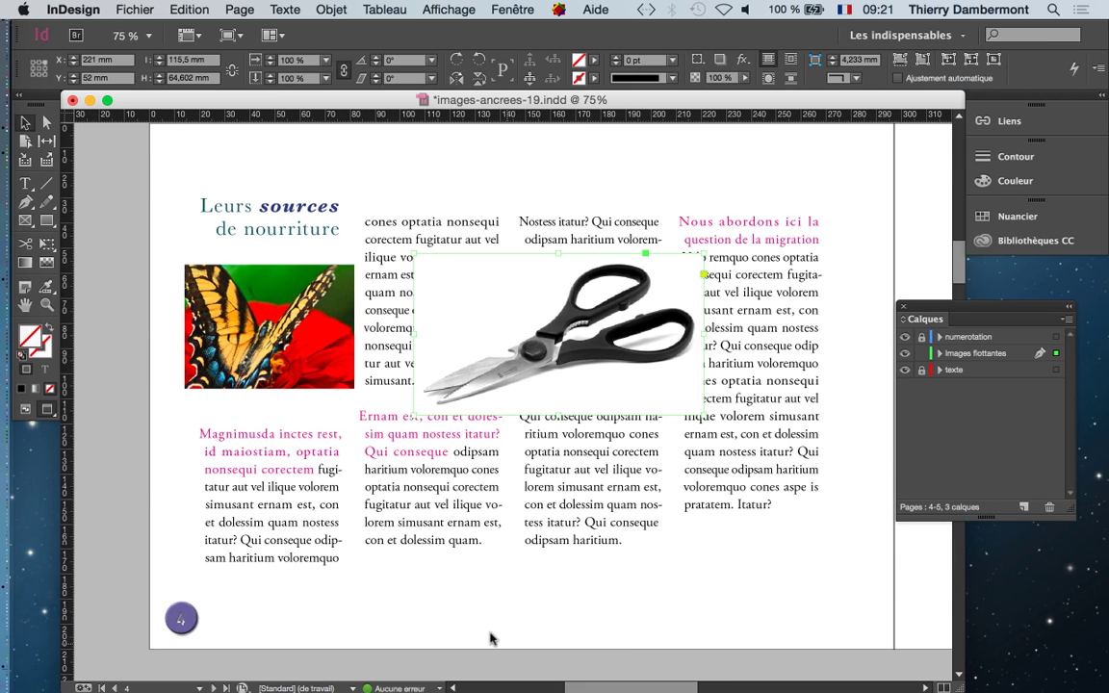
{"action": "scroll", "coordinate": [653, 334], "scroll_direction": "down", "scroll_amount": 1, "text": "alt"}
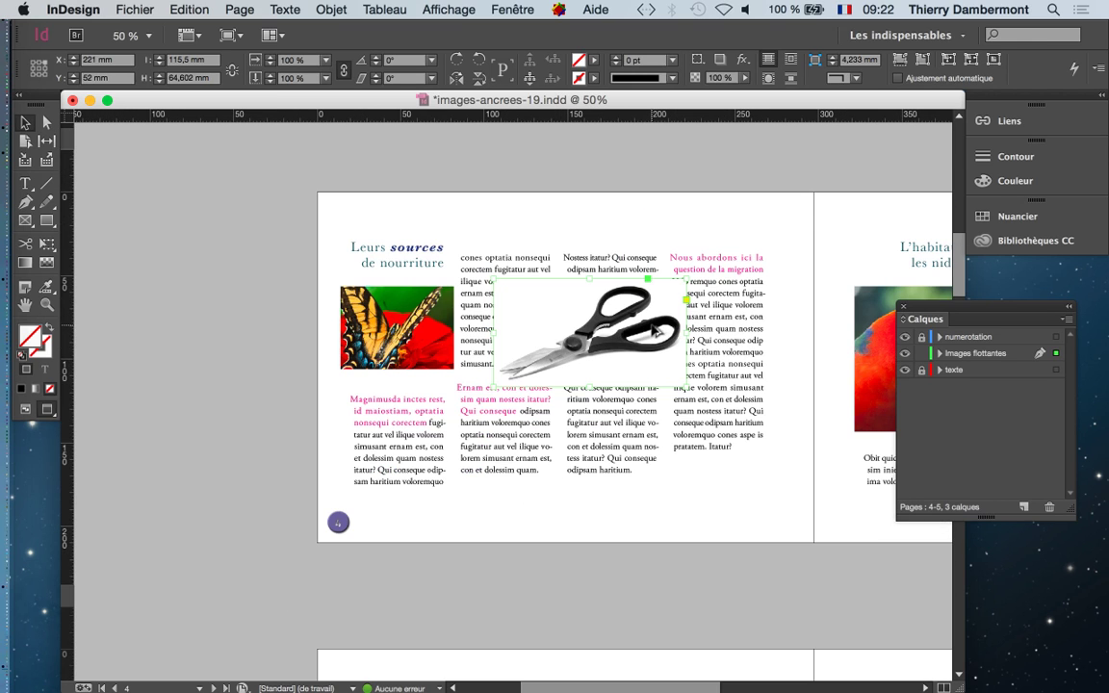
{"action": "scroll", "coordinate": [623, 327], "scroll_direction": "up", "scroll_amount": 1}
- Save as images-ancrees-20.indd in Bureau > InDesign jour 4 > Dossier images-ancrees-19
{"action": "left_click", "coordinate": [147, 8]}
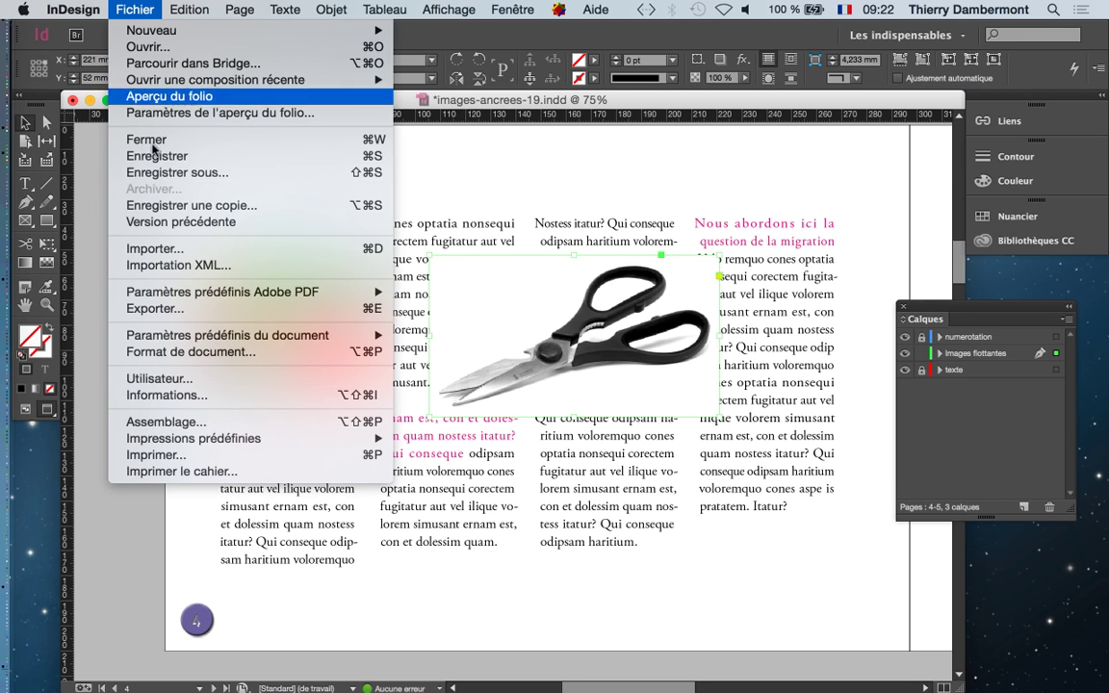
{"action": "left_click", "coordinate": [168, 174]}
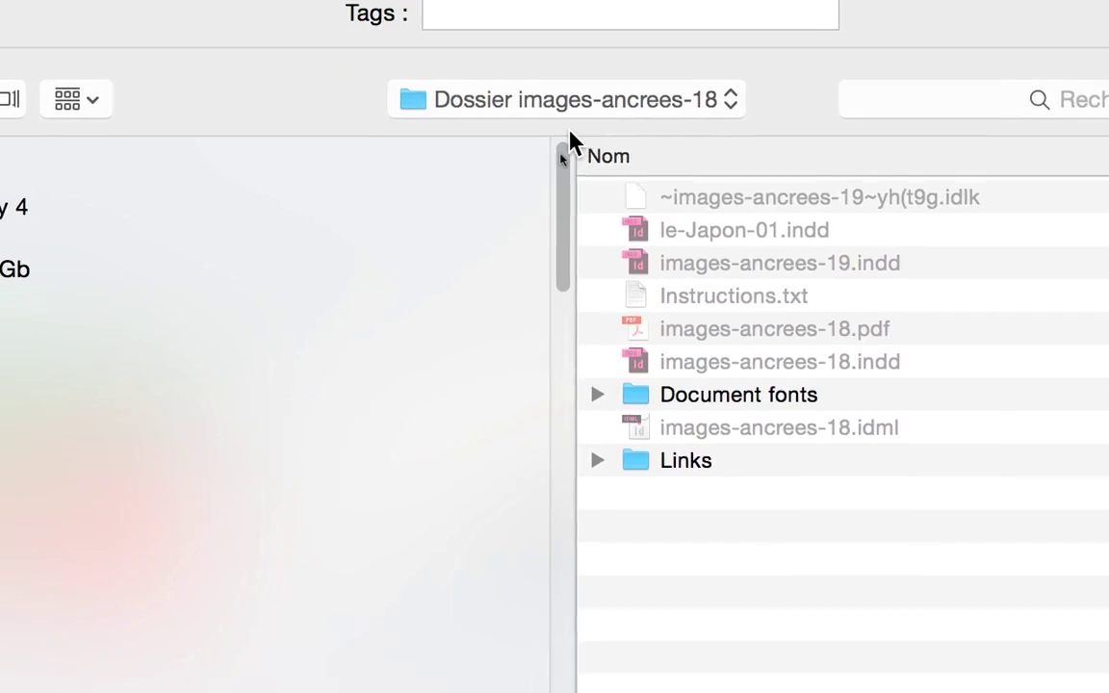
{"action": "left_click", "coordinate": [559, 137]}
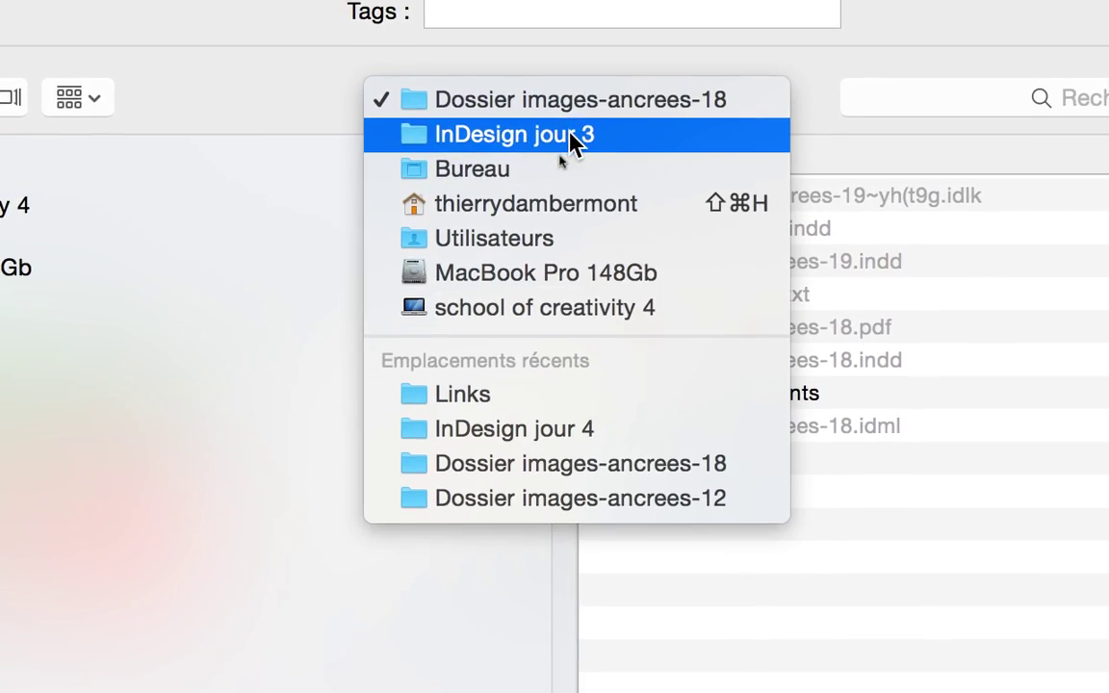
{"action": "key", "text": "Escape"}
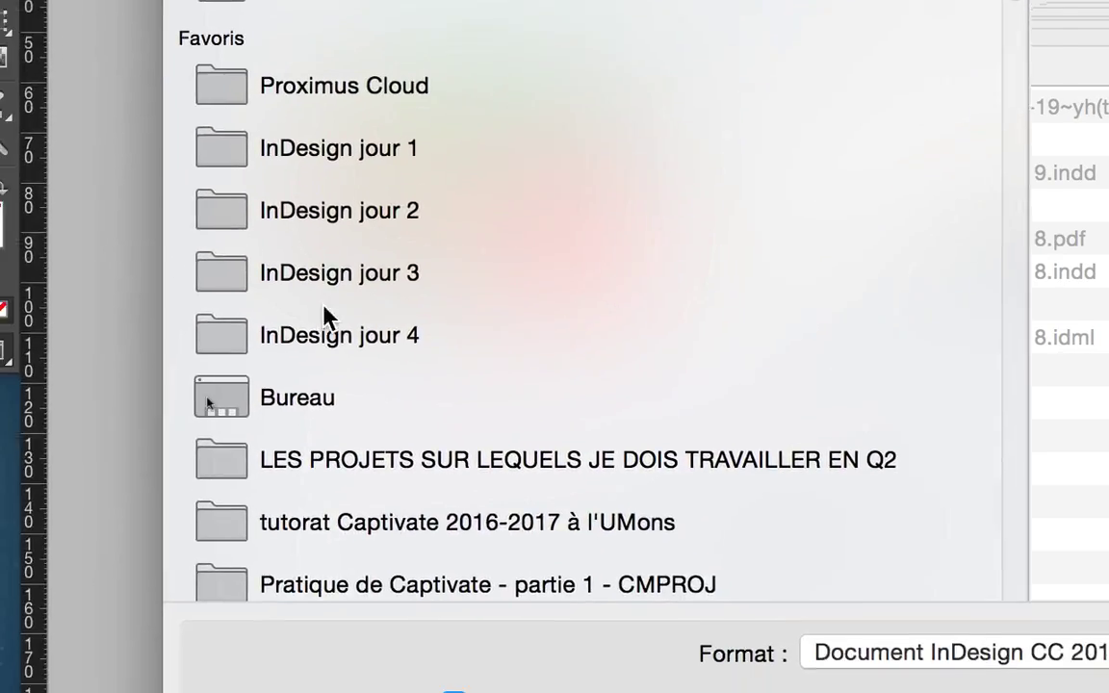
{"action": "left_click", "coordinate": [341, 324]}
{"action": "left_click", "coordinate": [339, 308]}
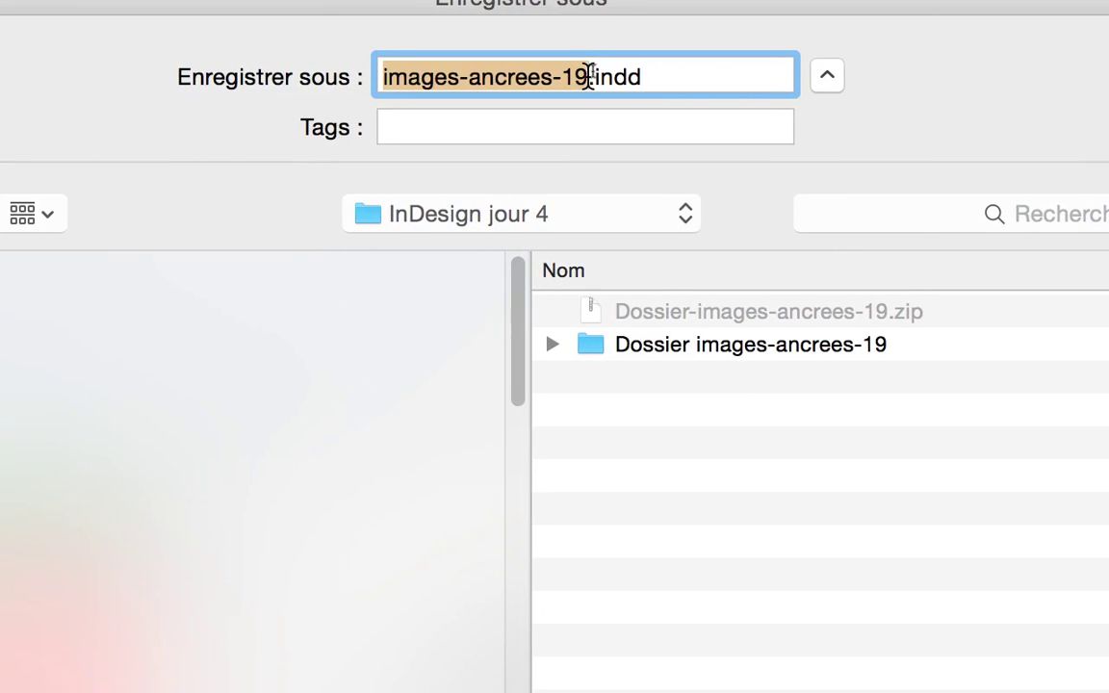
{"action": "left_click", "coordinate": [589, 77]}
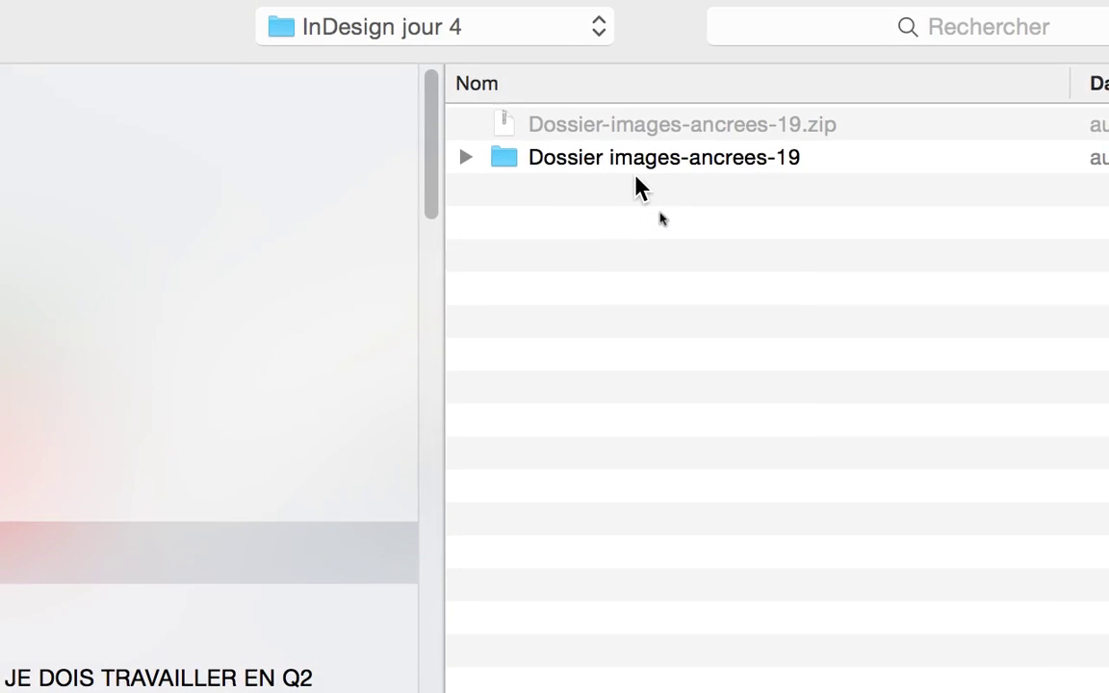
{"action": "double_click", "coordinate": [680, 240]}
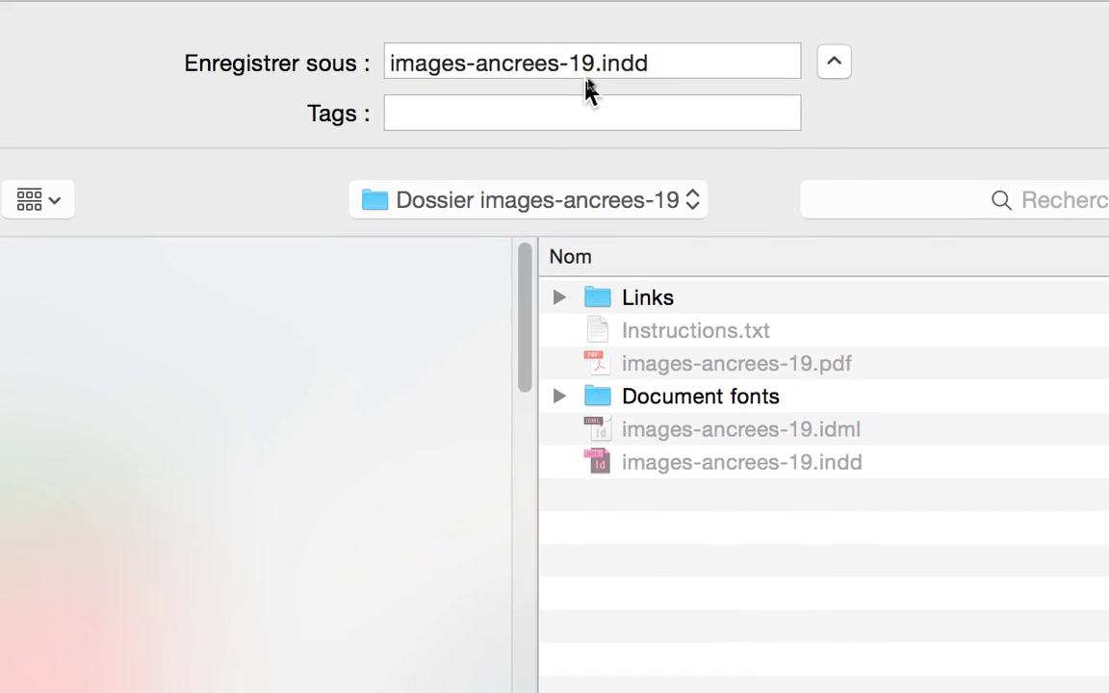
{"action": "left_click", "coordinate": [589, 75]}
{"action": "key", "text": "BackSpace"}
{"action": "key", "text": "BackSpace"}
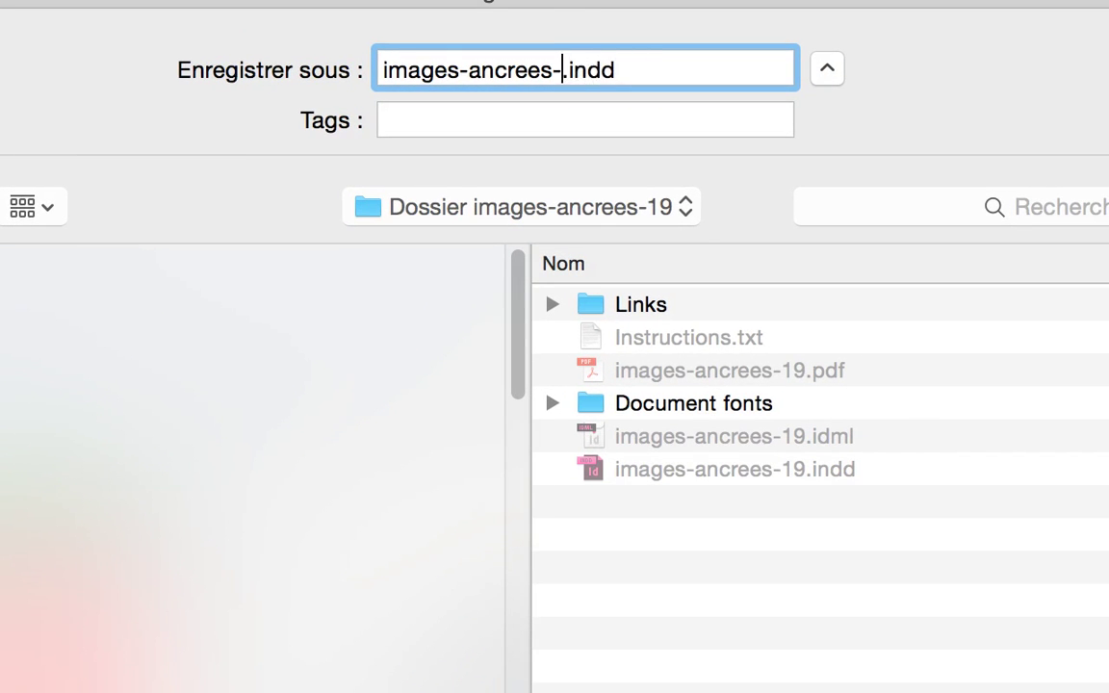
{"action": "type", "text": "20"}
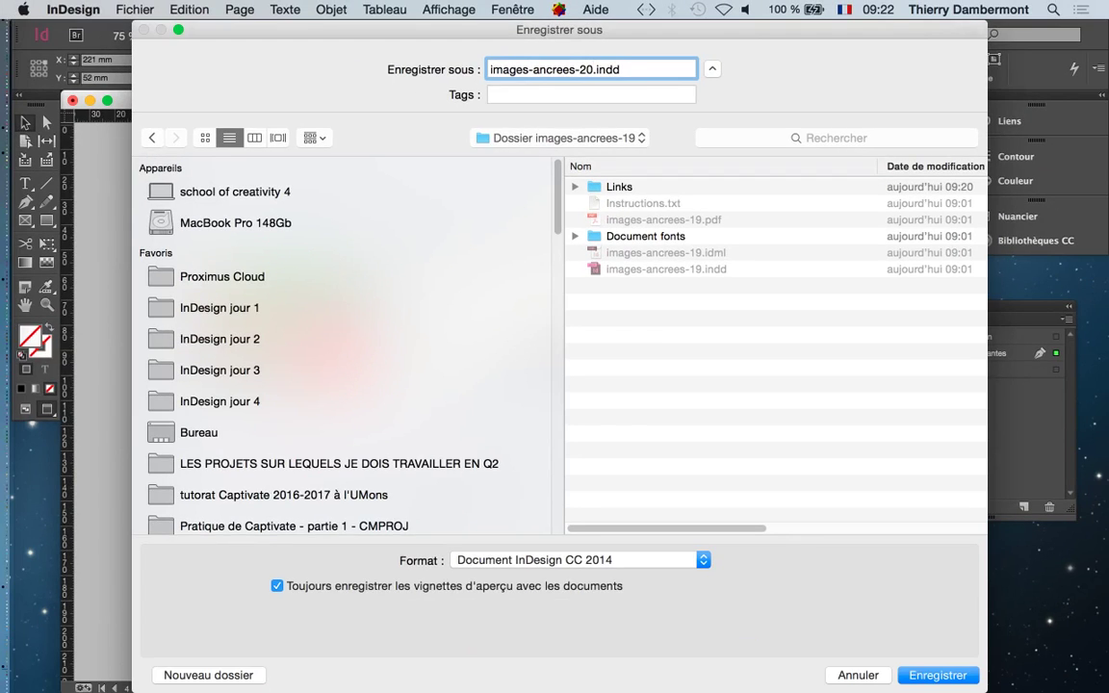
{"action": "key", "text": "Return"}
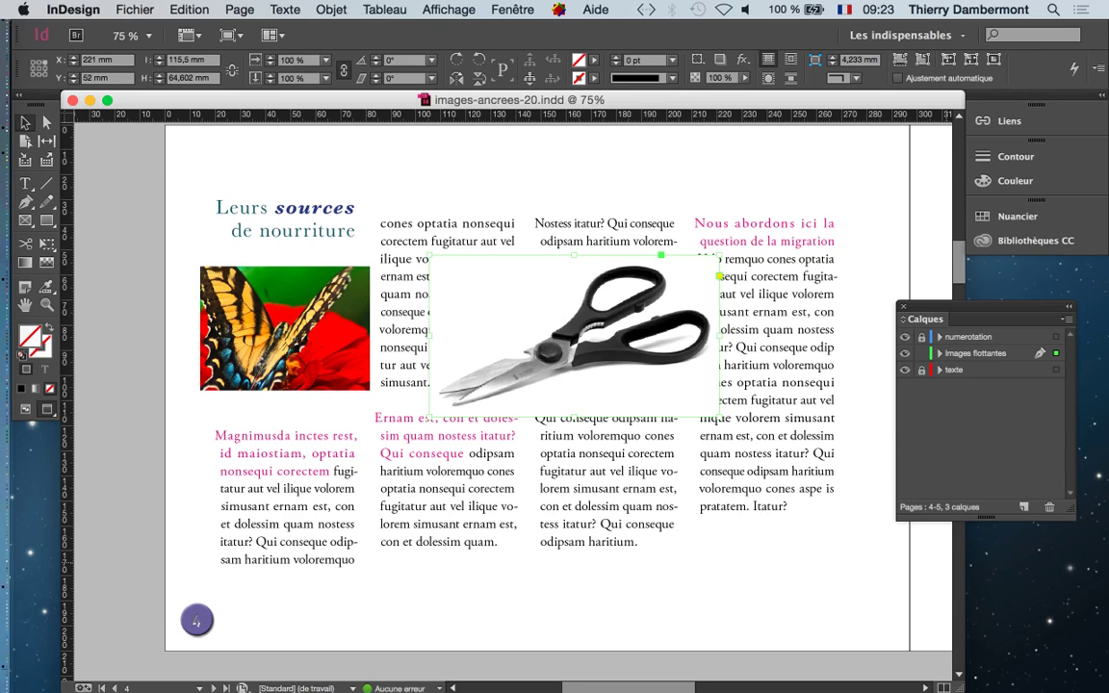
{"action": "mouse_move", "coordinate": [573, 335]}
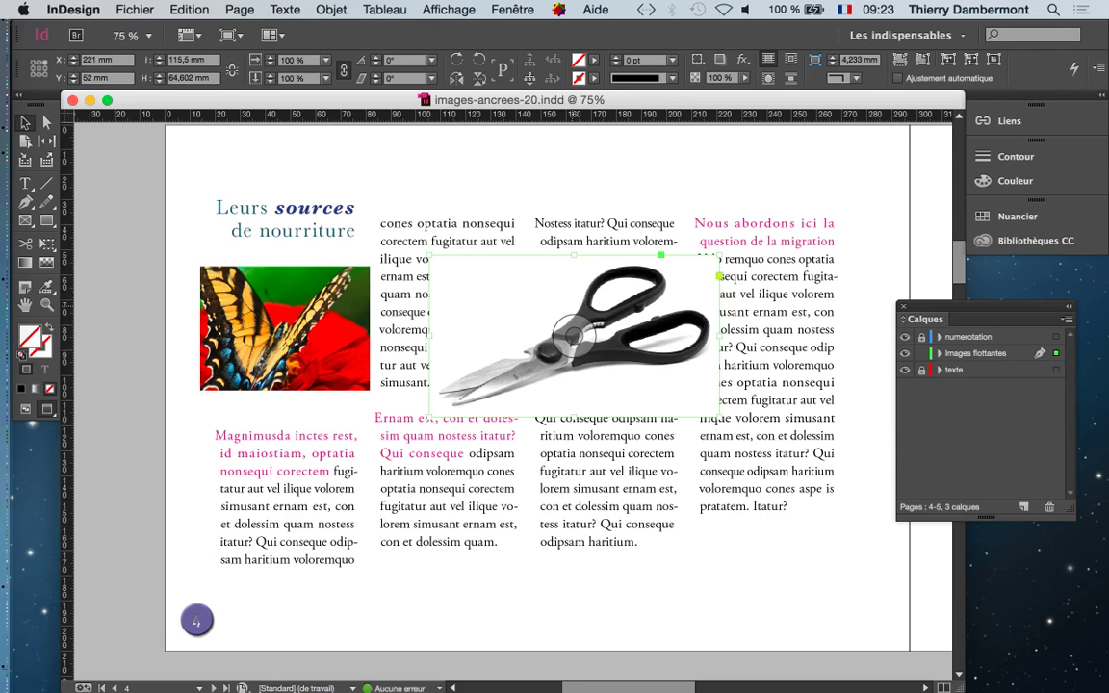
- Move the scissors frame to X 225.5 mm, Y 55 mm and select it
{"action": "left_click_drag", "start_coordinate": [574, 335], "coordinate": [547, 368]}
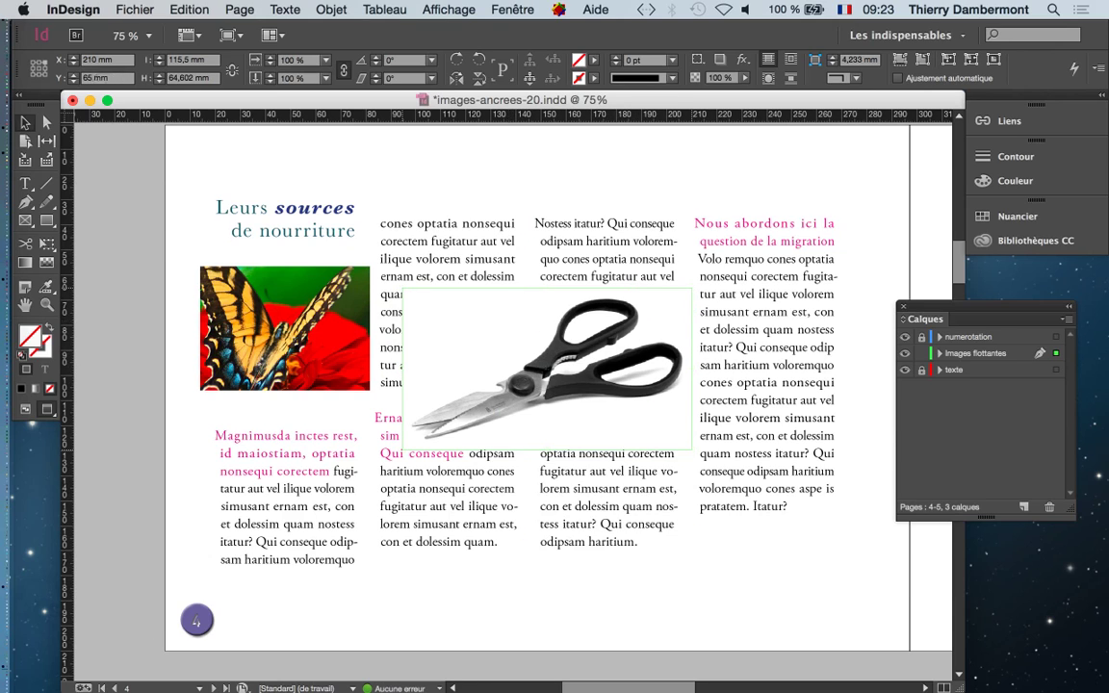
{"action": "left_click_drag", "start_coordinate": [547, 368], "coordinate": [586, 344]}
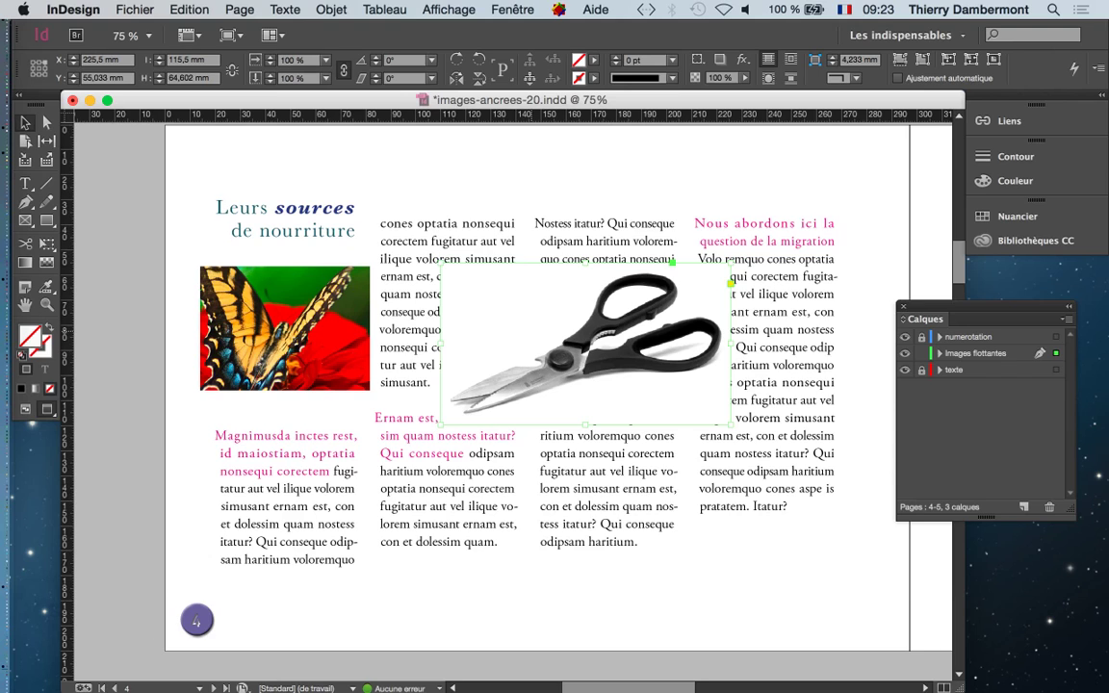
{"action": "key", "text": "super+equal"}
{"action": "key", "text": "super+equal"}
{"action": "scroll", "coordinate": [491, 346], "scroll_direction": "right", "scroll_amount": 5}
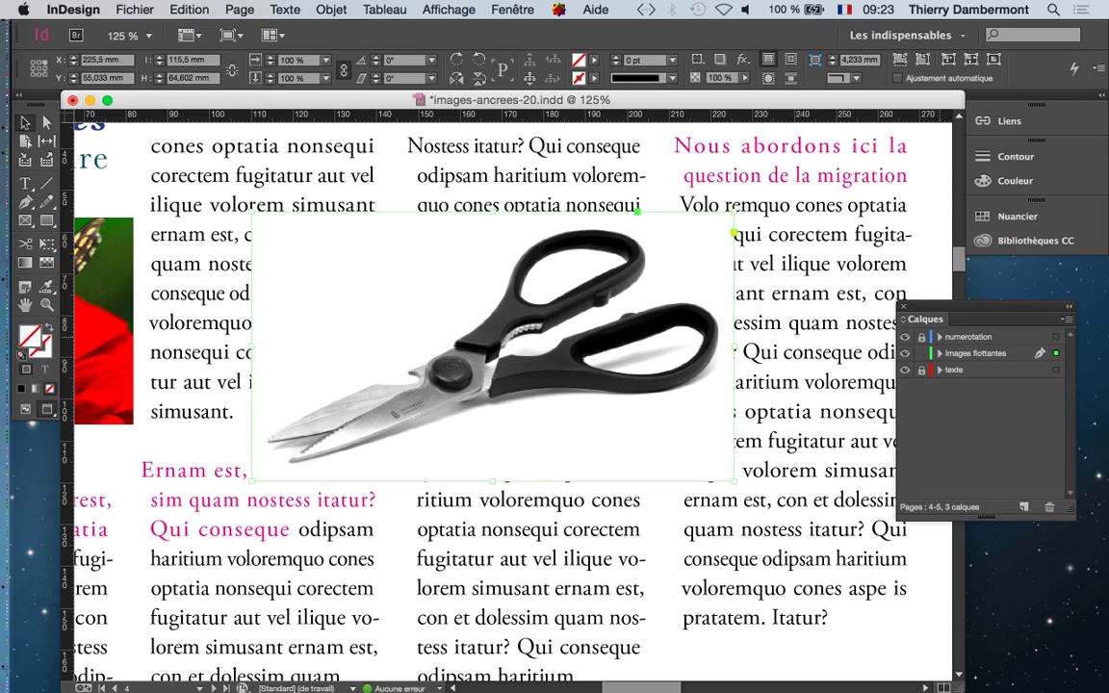
{"action": "mouse_move", "coordinate": [926, 319]}
{"action": "left_mouse_down"}
{"action": "mouse_move", "coordinate": [839, 269]}
{"action": "mouse_move", "coordinate": [780, 268]}
{"action": "mouse_move", "coordinate": [781, 258]}
{"action": "left_mouse_up"}
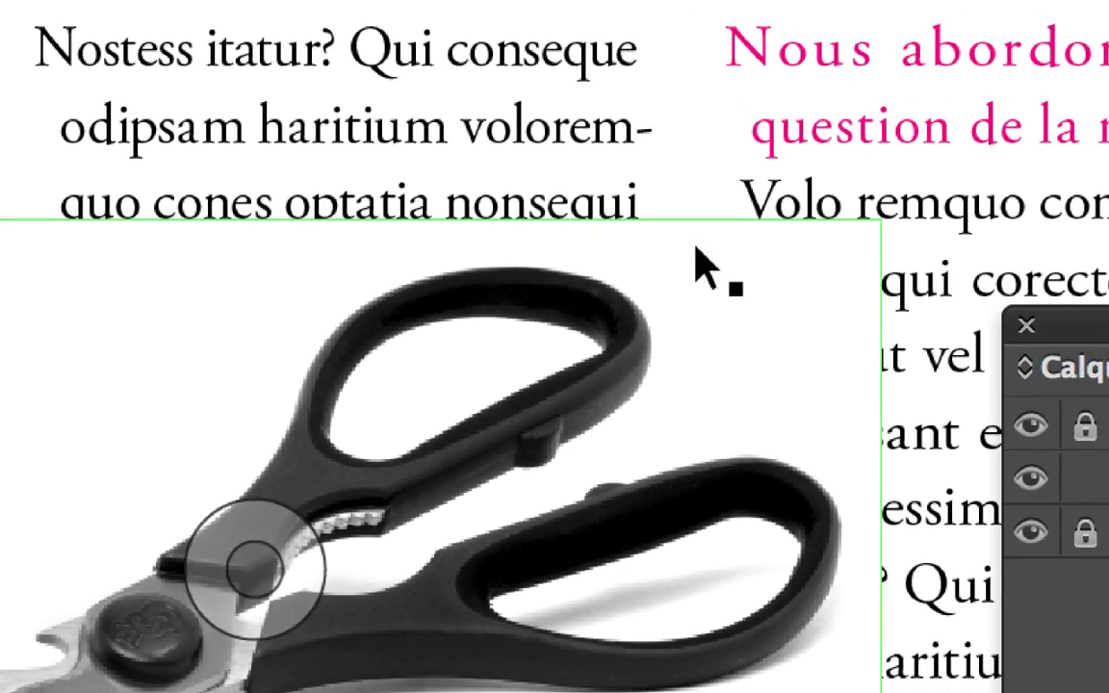
{"action": "left_click", "coordinate": [695, 252]}
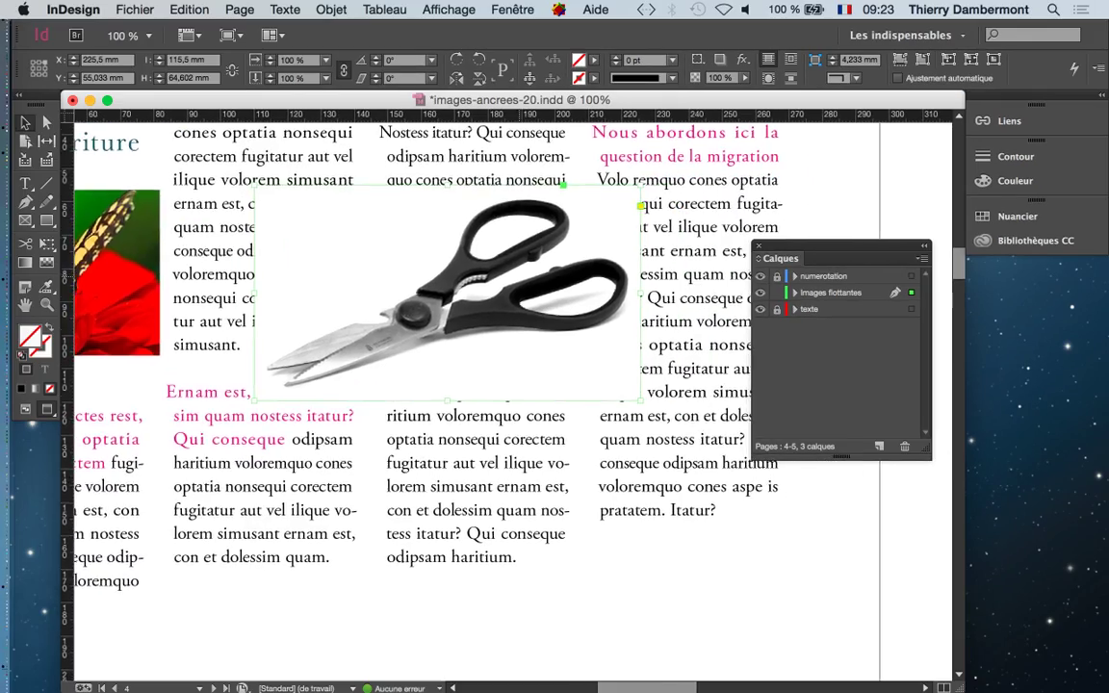
{"action": "left_click", "coordinate": [331, 9]}
{"action": "mouse_move", "coordinate": [349, 449]}
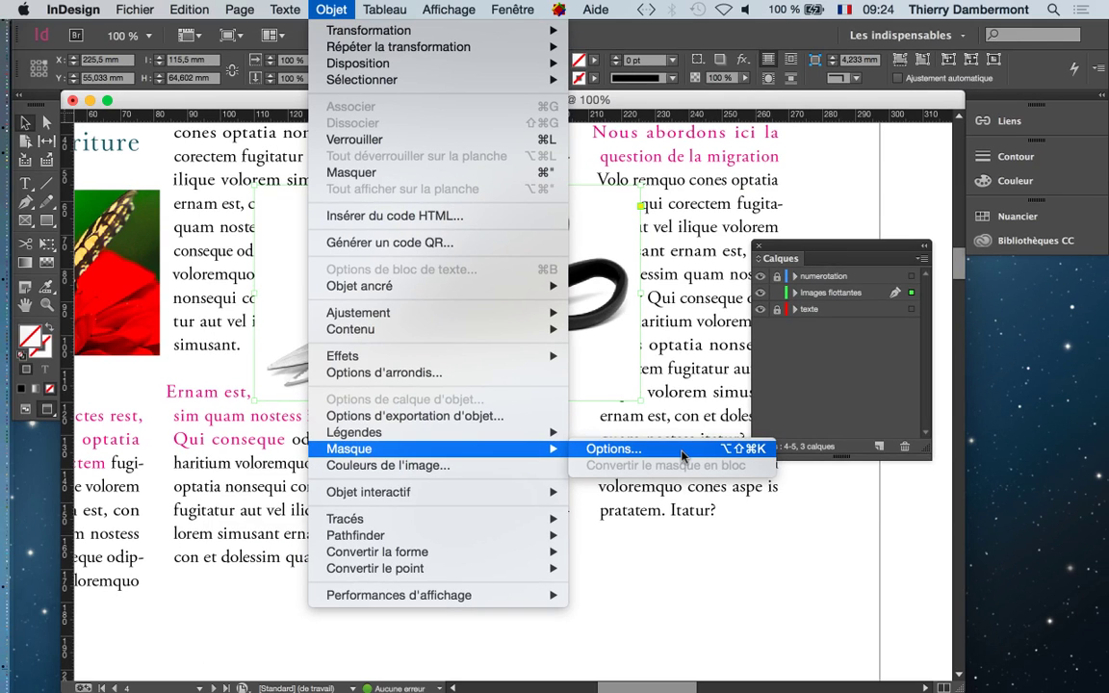
- Open the Masque options for the scissors photo and expand its Type list
{"action": "left_click", "coordinate": [682, 455]}
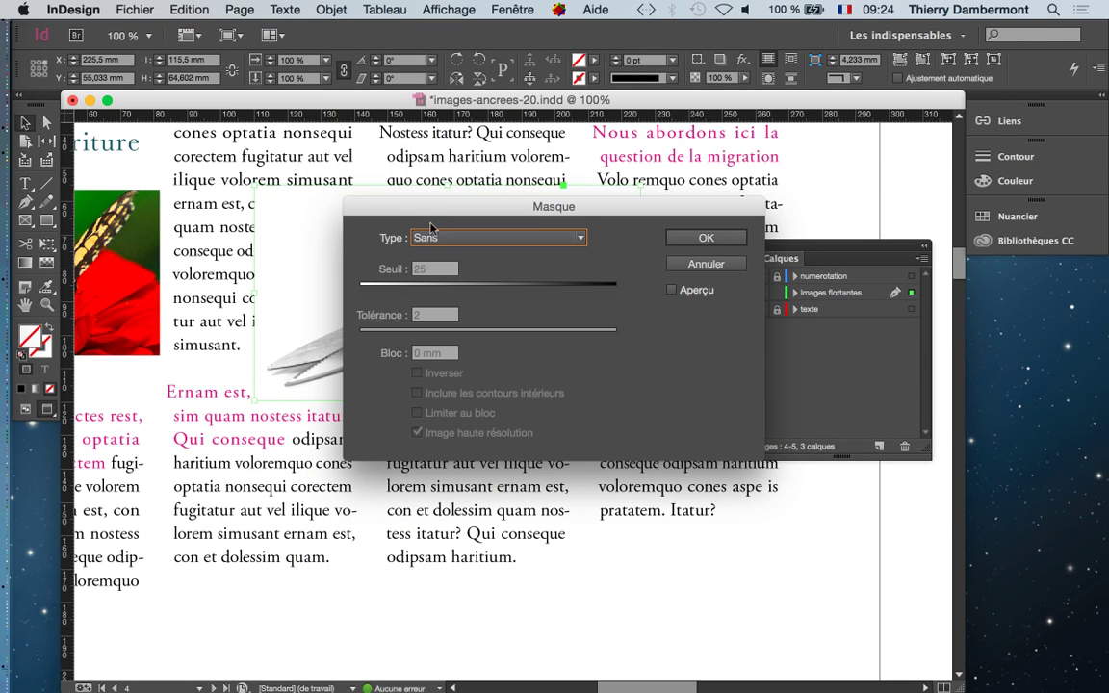
{"action": "left_click_drag", "start_coordinate": [431, 206], "coordinate": [760, 168]}
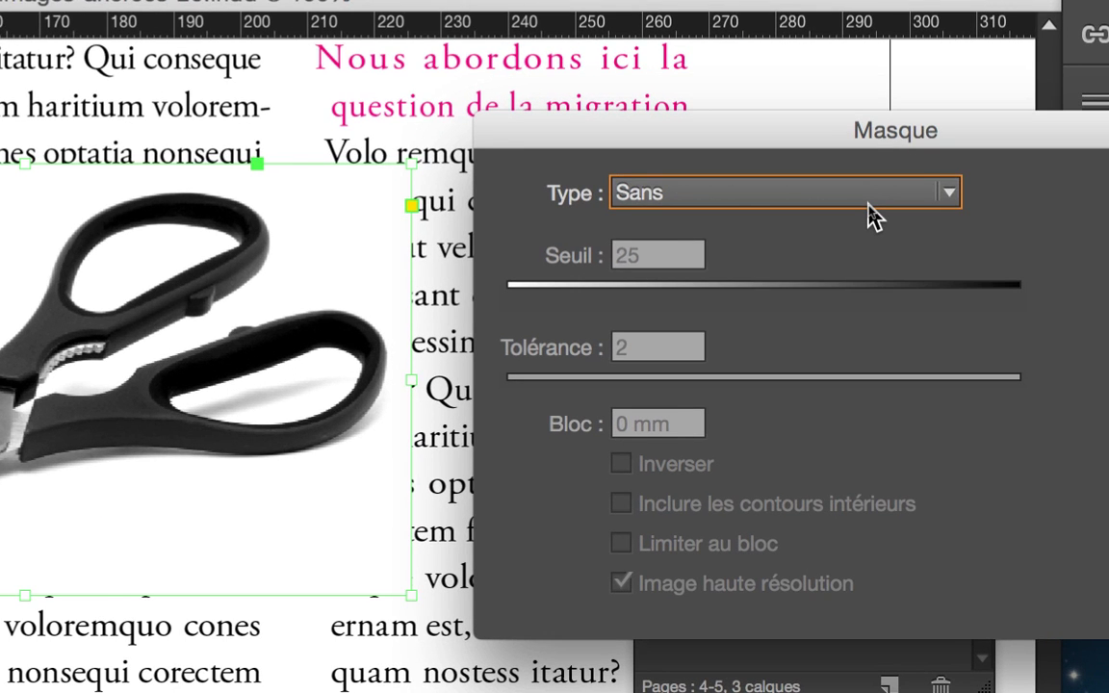
{"action": "left_click", "coordinate": [870, 194]}
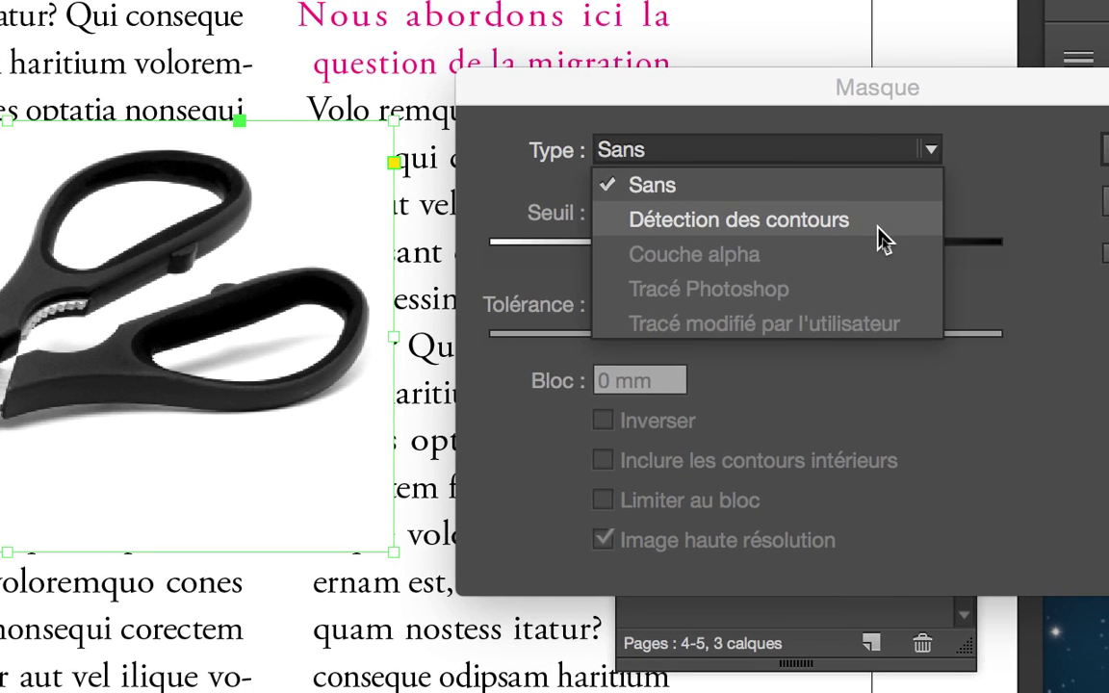
- Set the clipping type to Détection des contours with Aperçu on and Seuil 36
{"action": "left_click", "coordinate": [884, 240]}
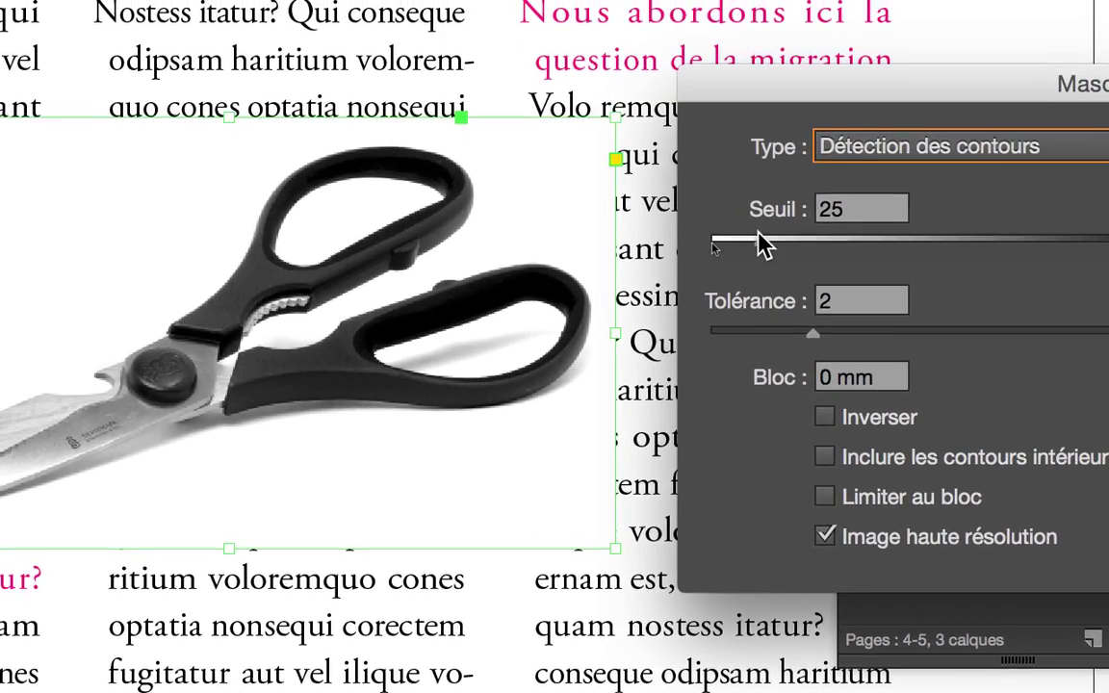
{"action": "left_click_drag", "start_coordinate": [759, 242], "coordinate": [770, 248]}
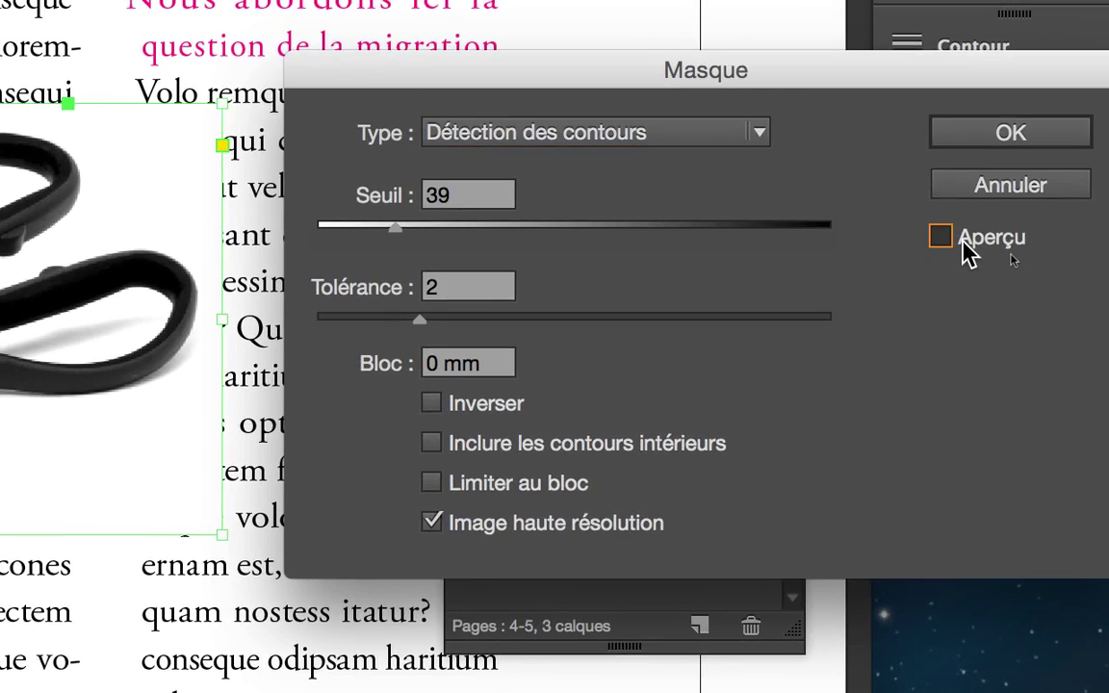
{"action": "left_click", "coordinate": [966, 252]}
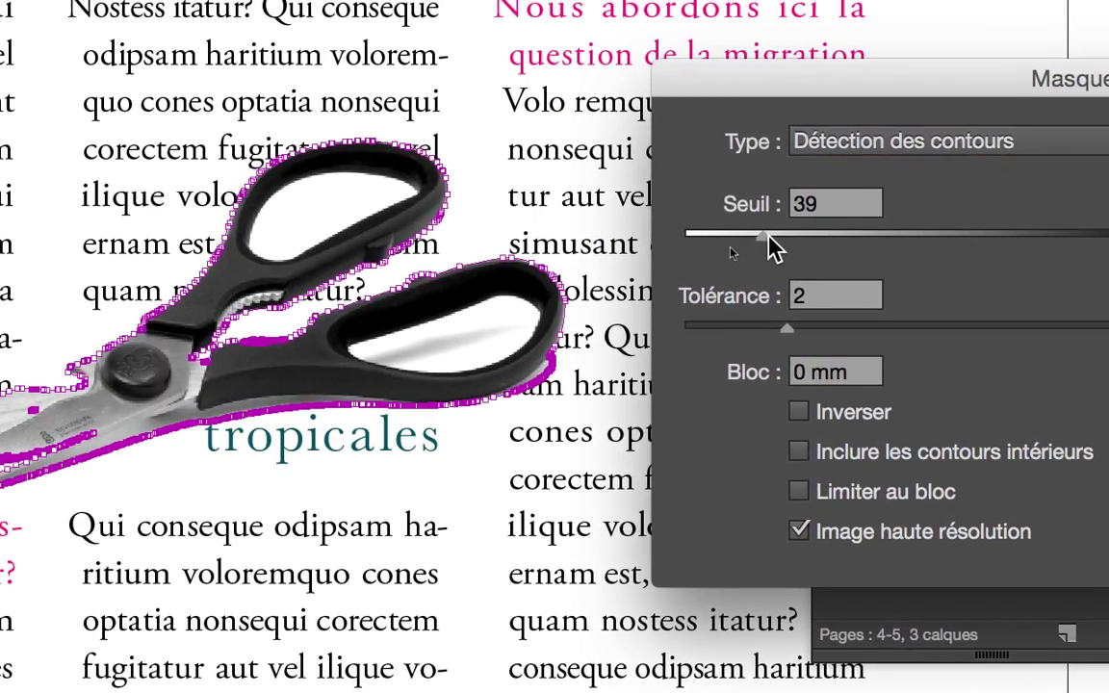
{"action": "left_click_drag", "start_coordinate": [768, 241], "coordinate": [743, 243]}
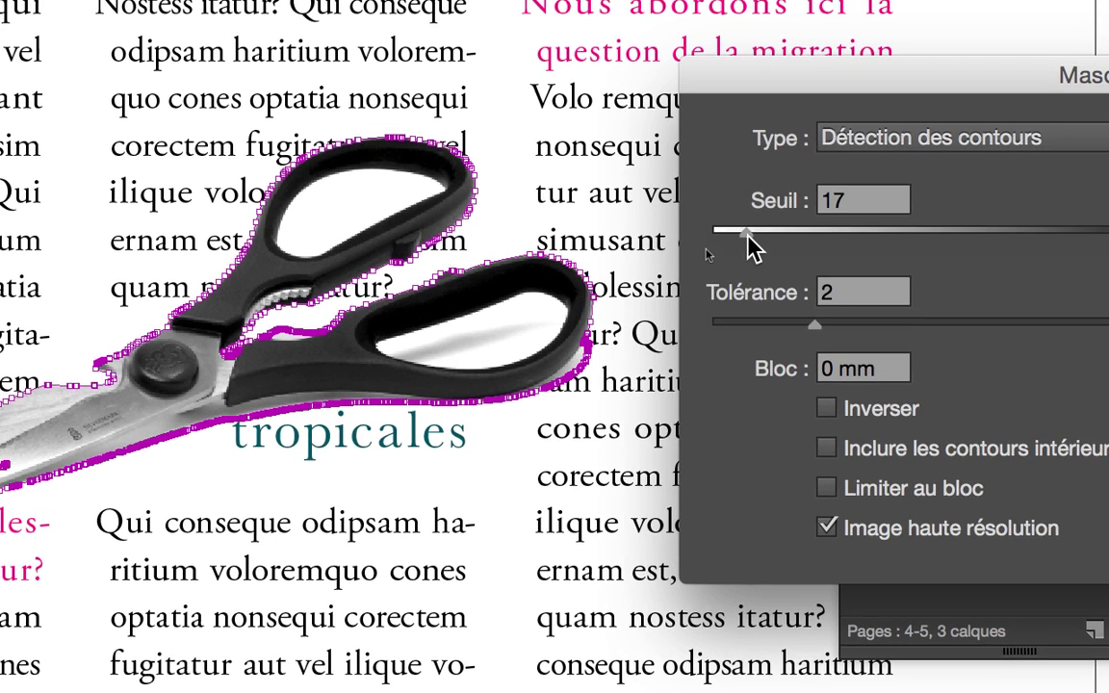
{"action": "left_click_drag", "start_coordinate": [748, 235], "coordinate": [761, 238]}
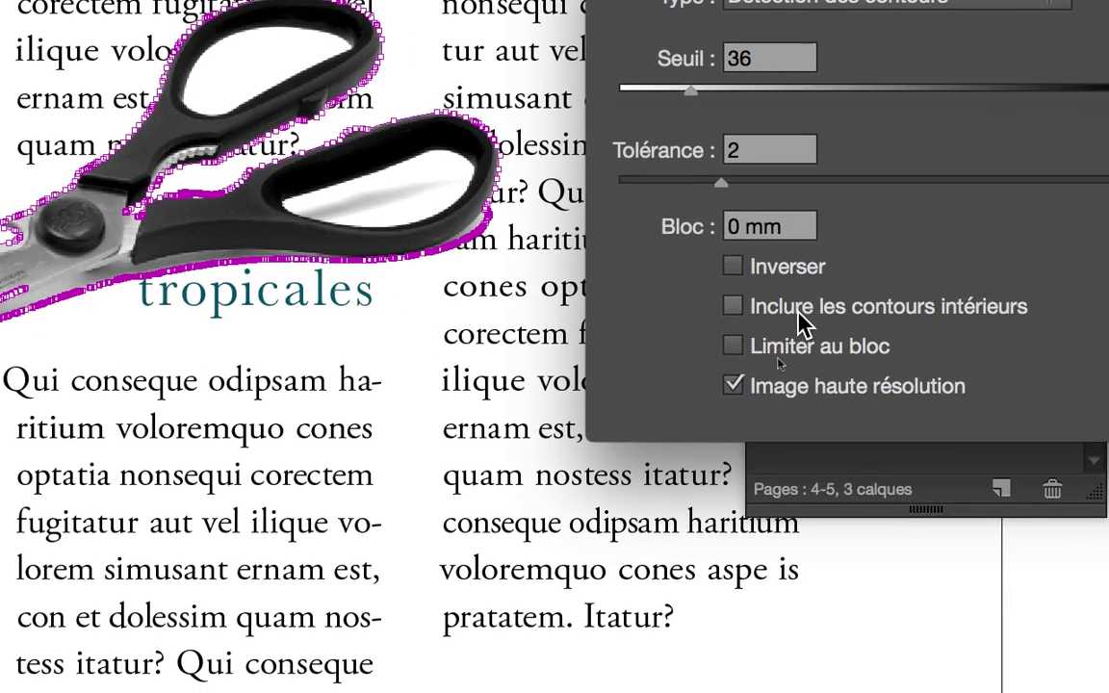
- Turn on Inclure les contours intérieurs and adjust Seuil to 37
{"action": "left_click", "coordinate": [801, 321]}
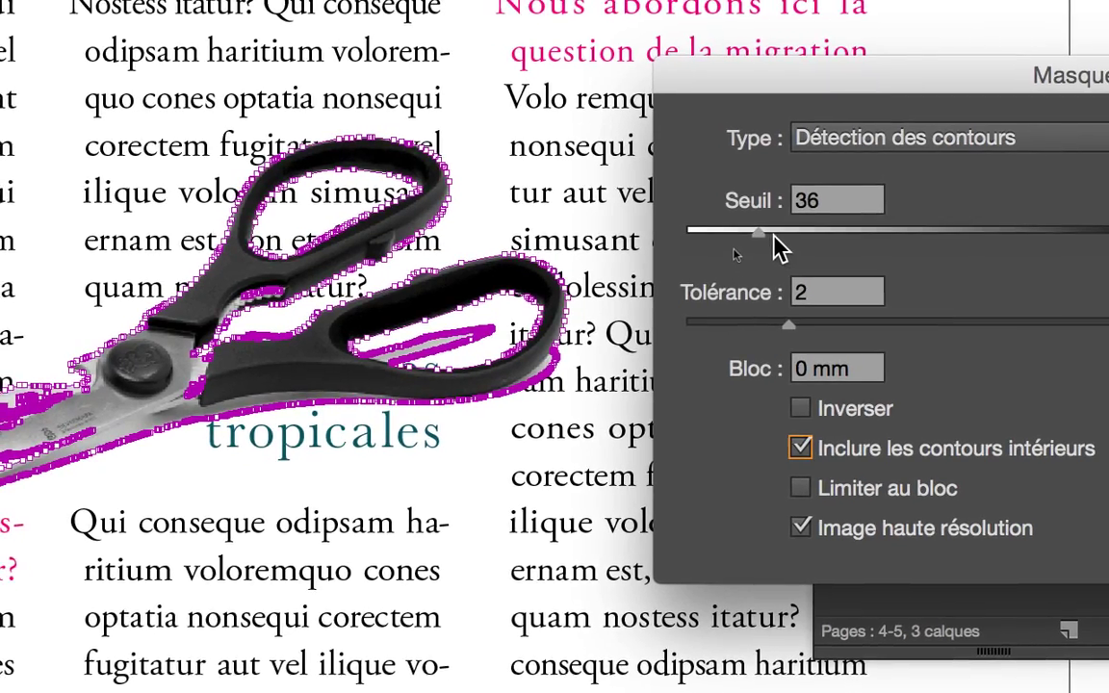
{"action": "mouse_move", "coordinate": [754, 226]}
{"action": "left_mouse_down"}
{"action": "mouse_move", "coordinate": [793, 231]}
{"action": "mouse_move", "coordinate": [755, 233]}
{"action": "left_mouse_up"}
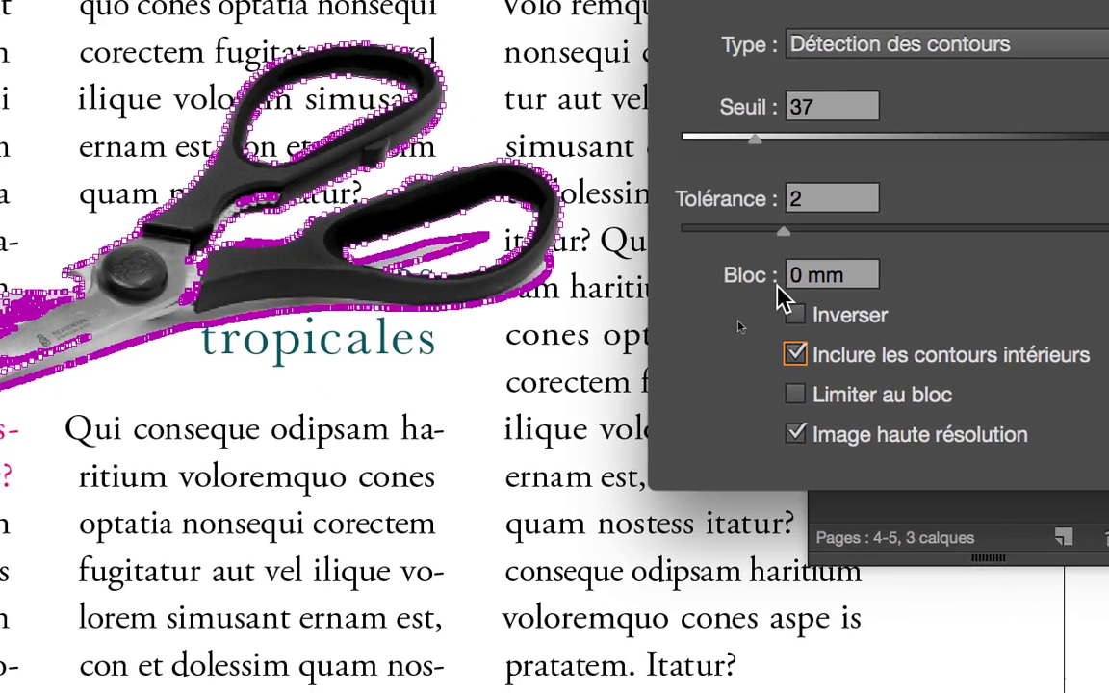
{"action": "double_click", "coordinate": [787, 280]}
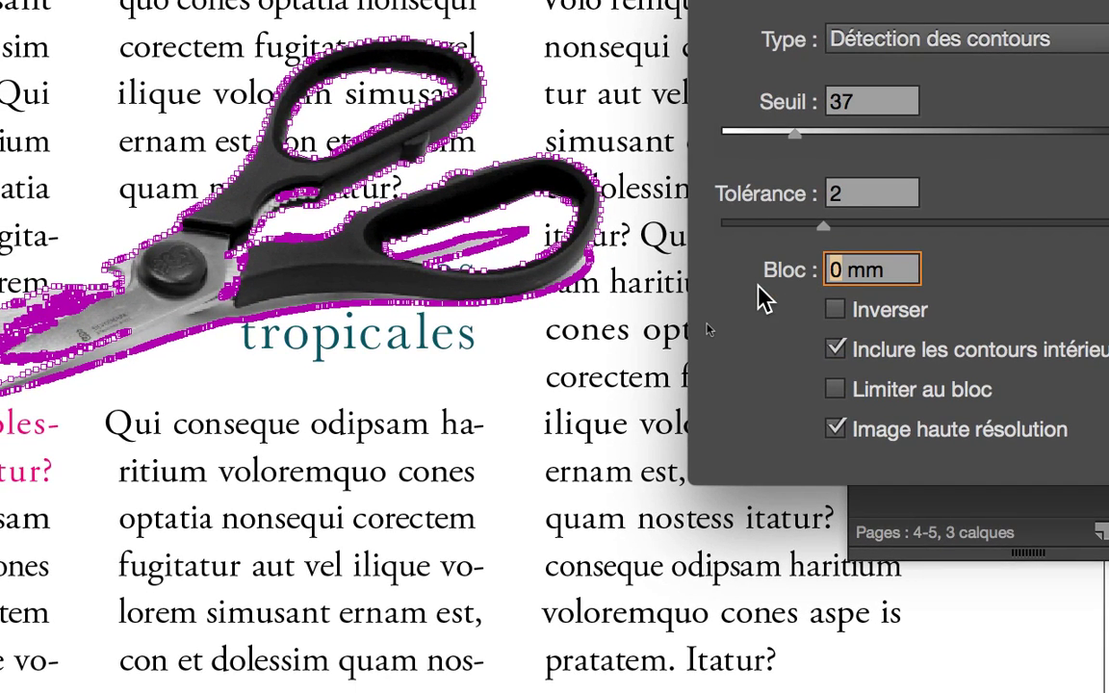
- Change the Bloc inset from 2 to -8 mm and preview the updated clipping path
{"action": "type", "text": "2"}
{"action": "key", "text": "Tab"}
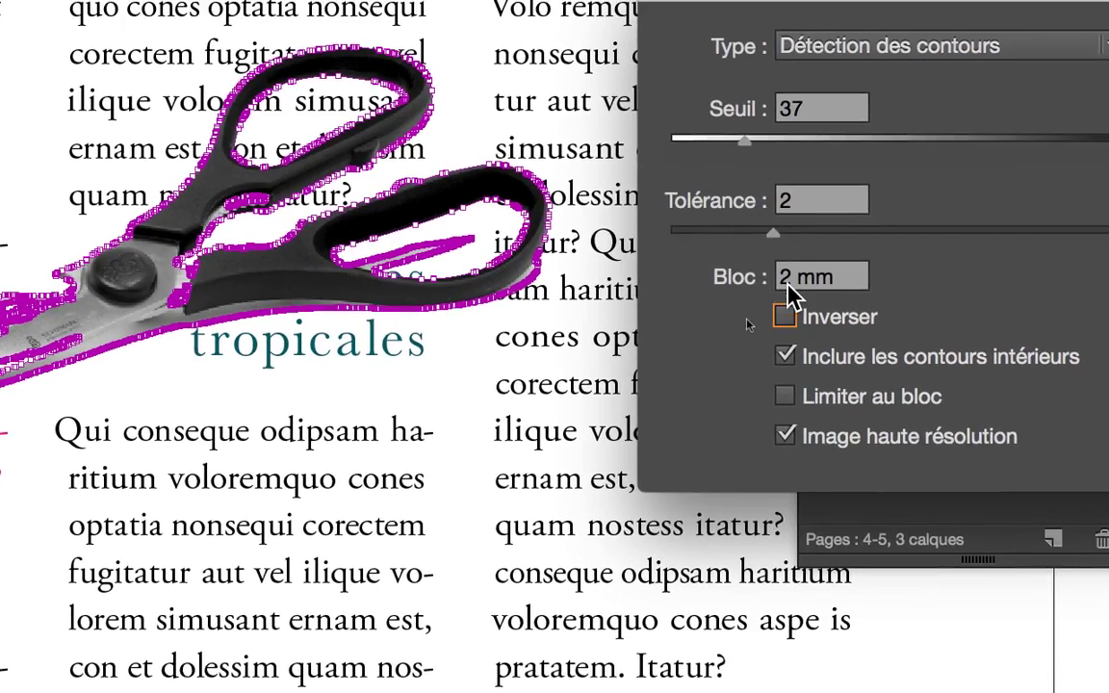
{"action": "key", "text": "shift+Tab"}
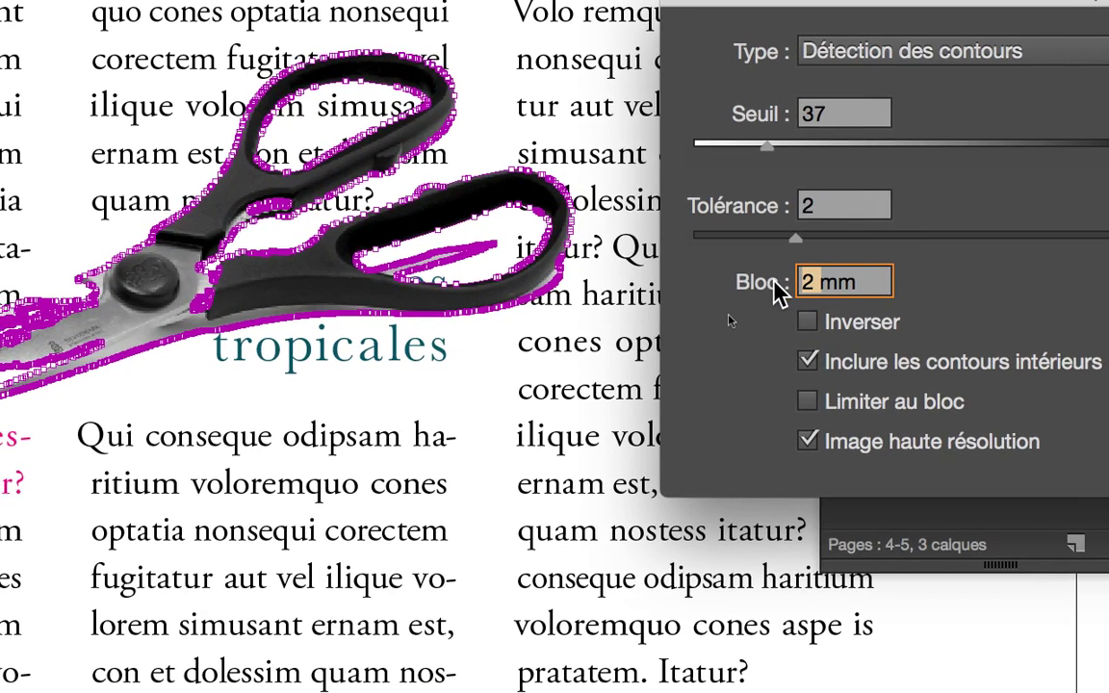
{"action": "type", "text": "8"}
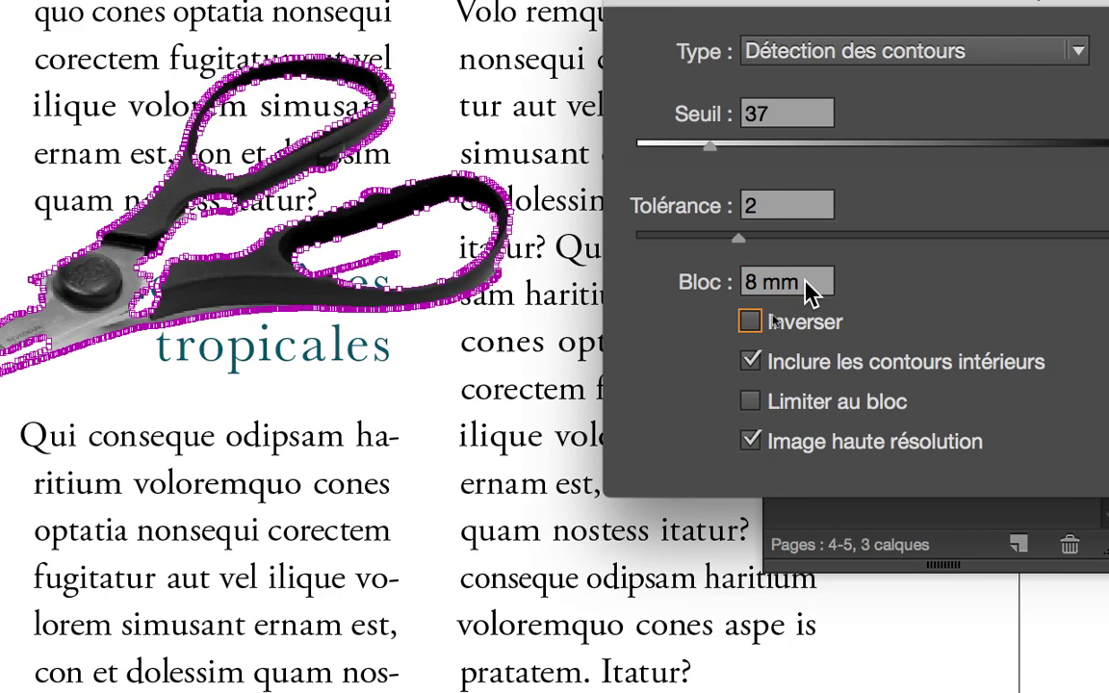
{"action": "left_click", "coordinate": [784, 281]}
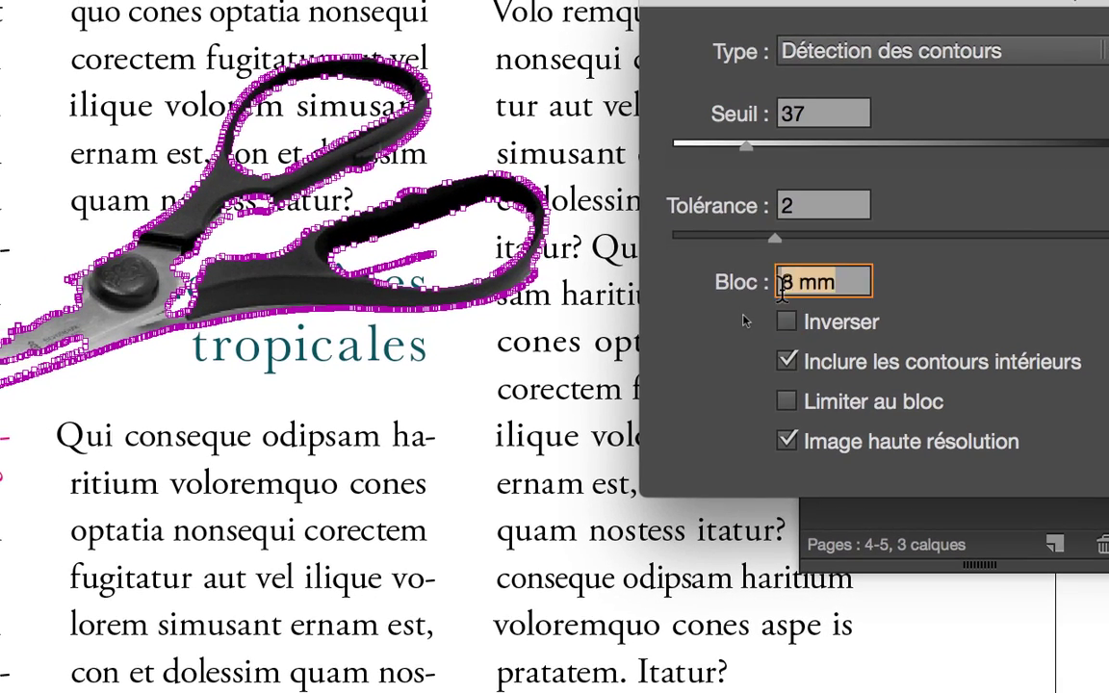
{"action": "type", "text": "-"}
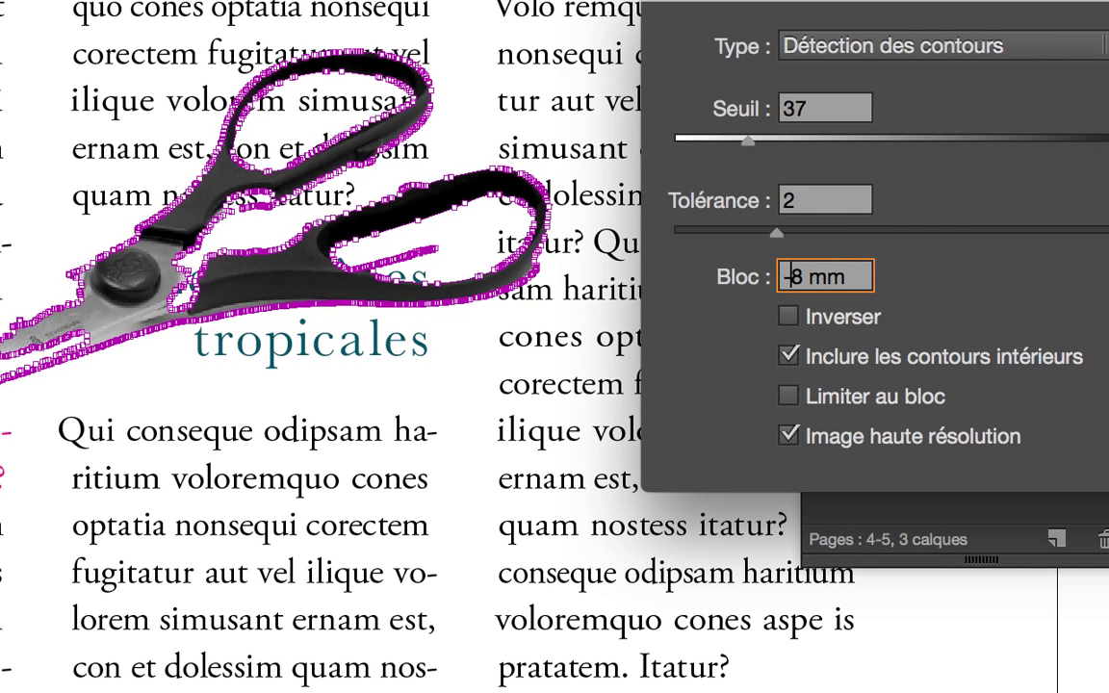
{"action": "key", "text": "Tab"}
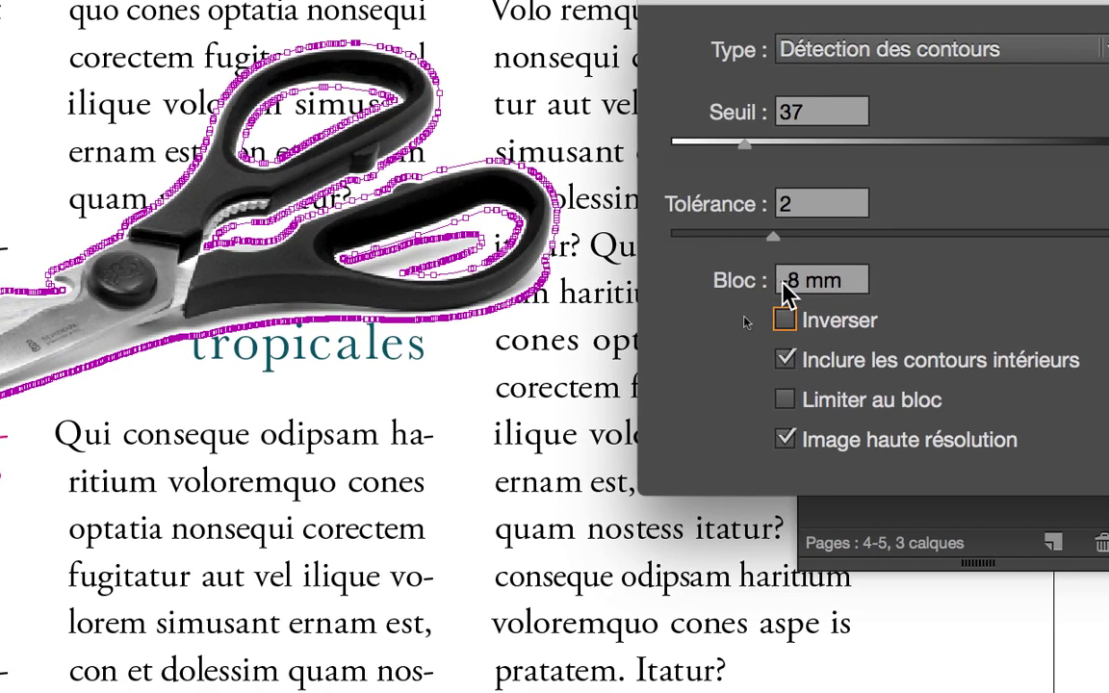
{"action": "left_click", "coordinate": [784, 280]}
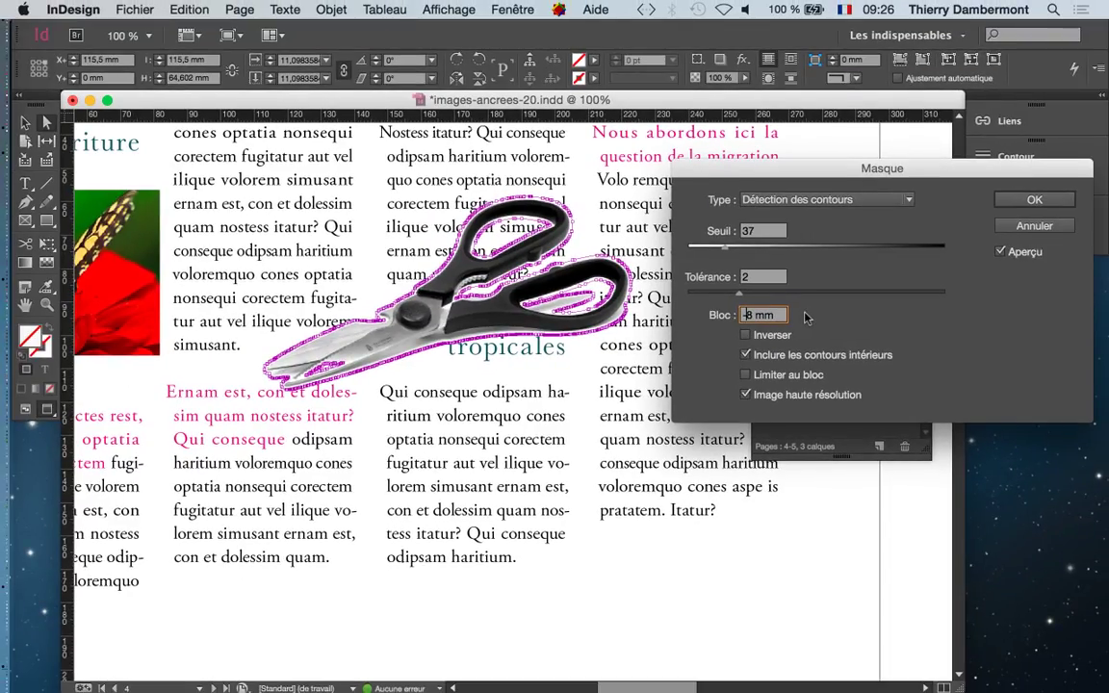
{"action": "key", "text": "Tab"}
{"action": "key", "text": "super+Tab"}
{"action": "key", "text": "super+Tab"}
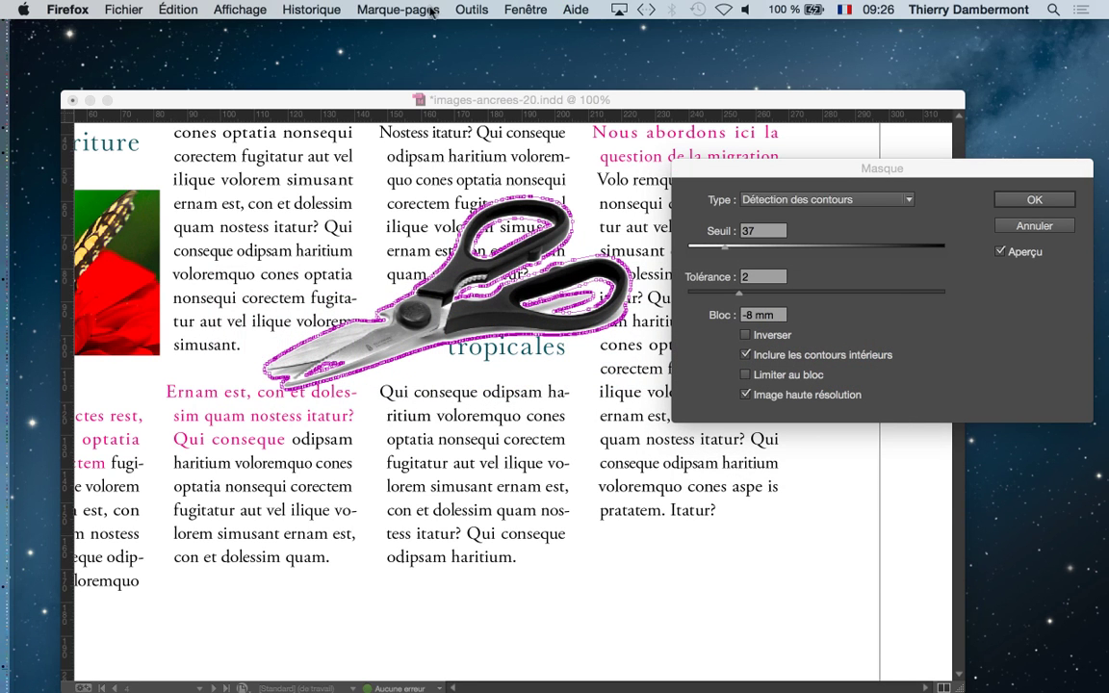
{"action": "left_click", "coordinate": [498, 9]}
{"action": "left_click", "coordinate": [482, 56]}
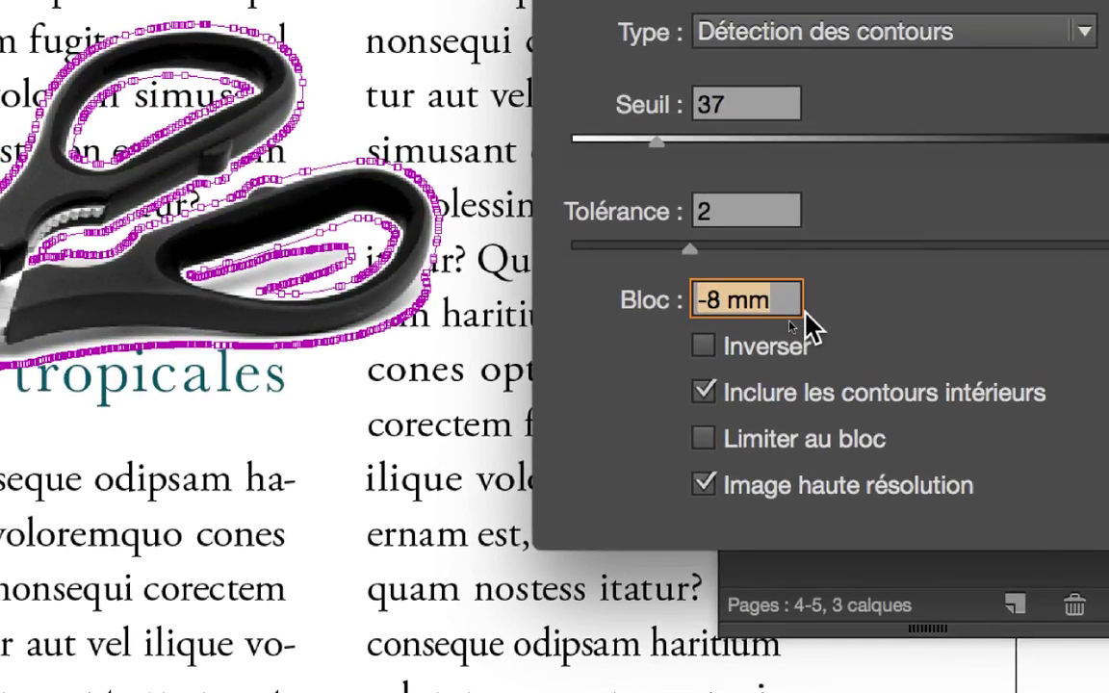
{"action": "key", "text": "Left"}
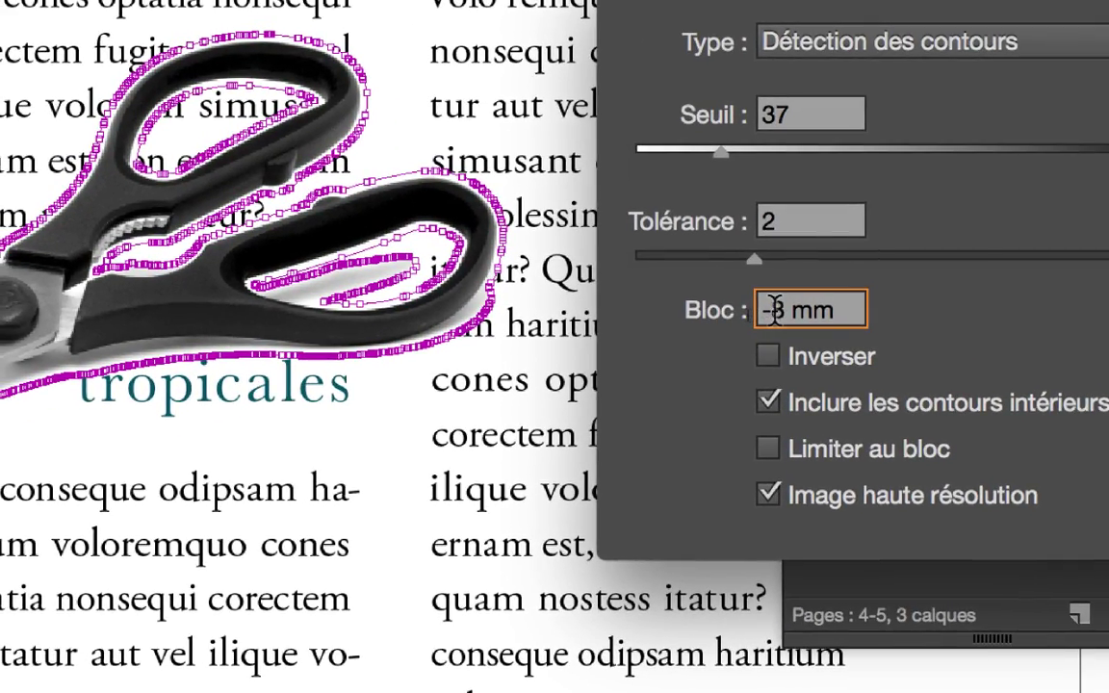
{"action": "key", "text": "Delete"}
{"action": "type", "text": "-"}
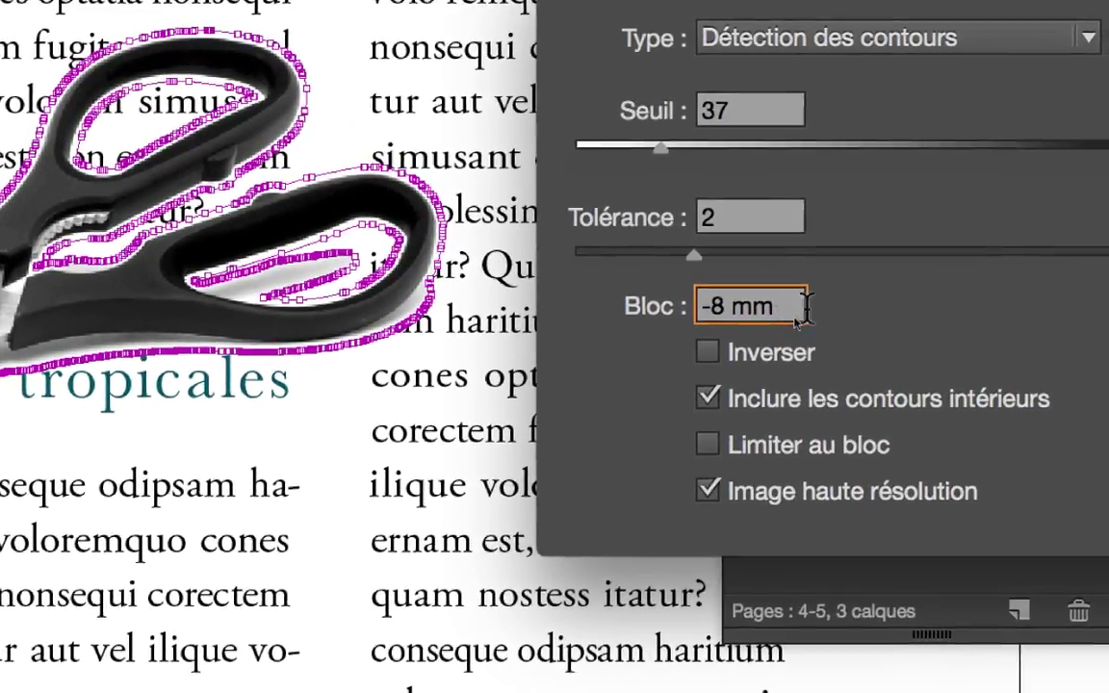
{"action": "key", "text": "Tab"}
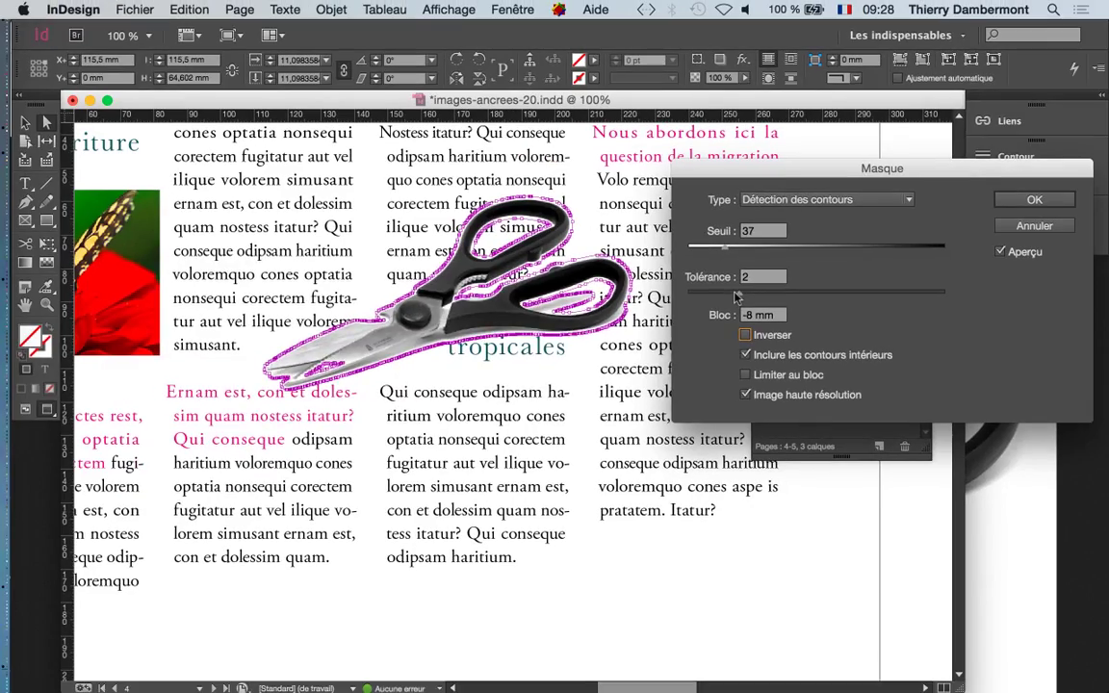
{"action": "key", "text": "super+Tab"}
{"action": "key", "text": "super+Tab"}
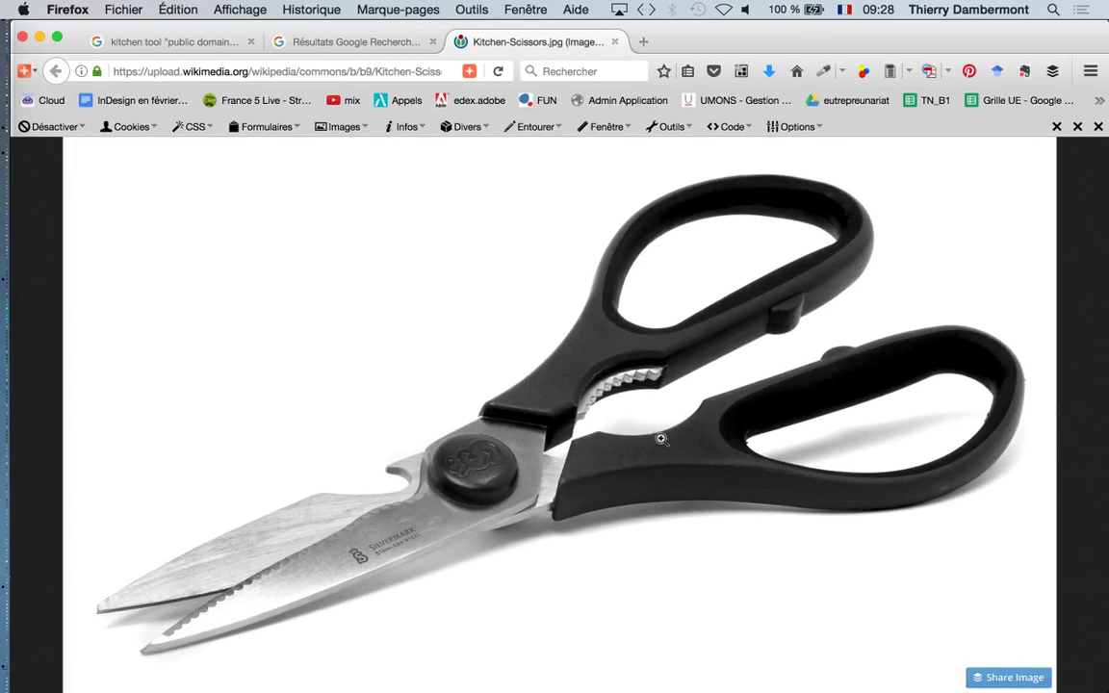
{"action": "key", "text": "super+Tab"}
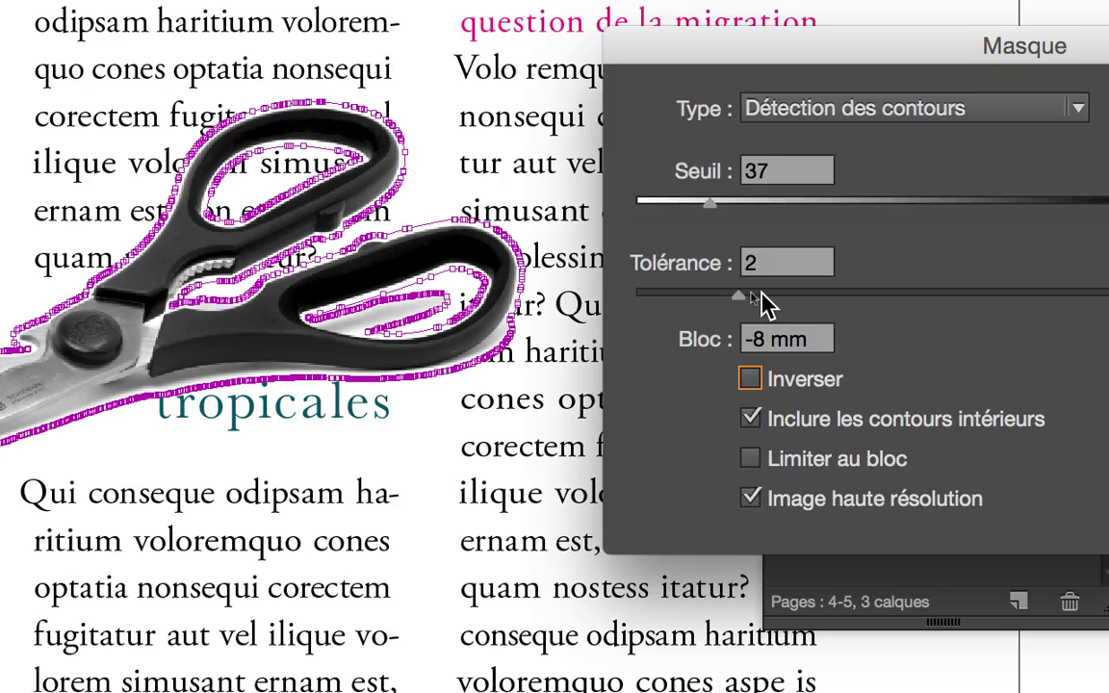
- Raise the clipping path Tolérance in stages to 4,605
{"action": "mouse_move", "coordinate": [690, 286]}
{"action": "left_mouse_down"}
{"action": "mouse_move", "coordinate": [784, 302]}
{"action": "mouse_move", "coordinate": [736, 306]}
{"action": "left_mouse_up"}
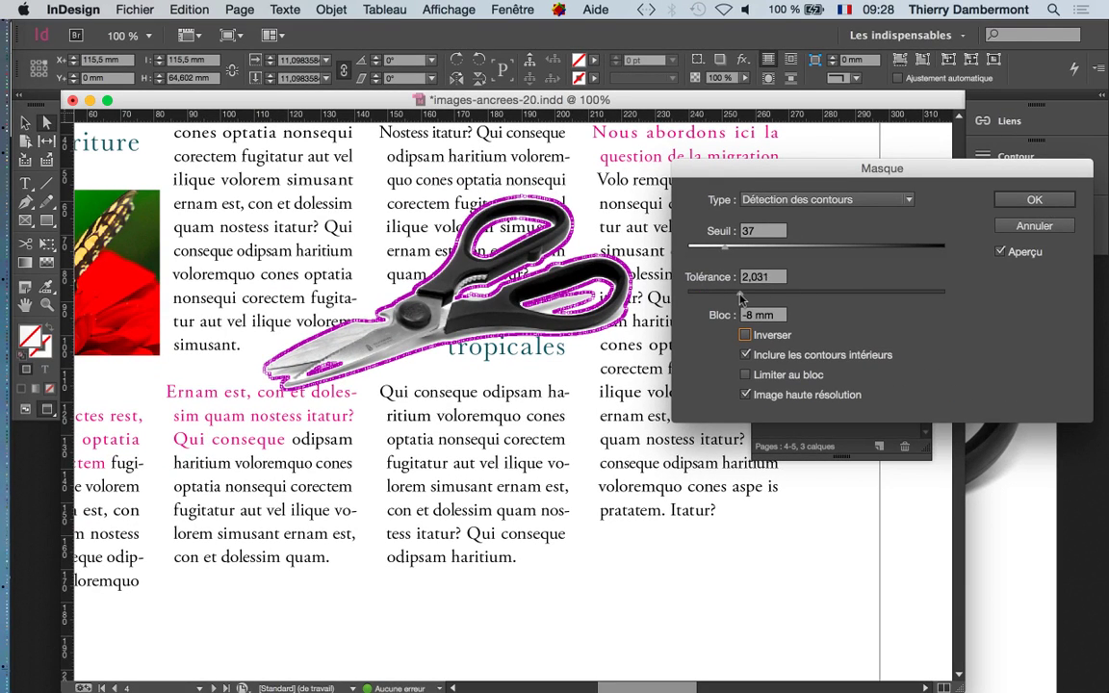
{"action": "left_click_drag", "start_coordinate": [741, 299], "coordinate": [771, 300]}
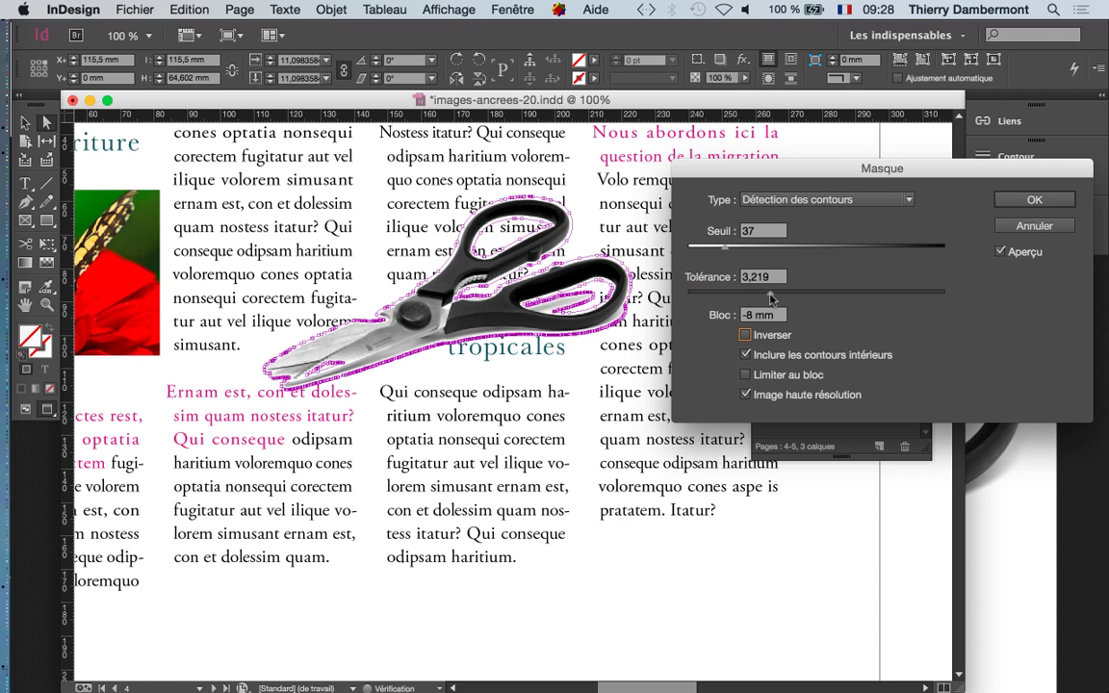
{"action": "left_click_drag", "start_coordinate": [771, 299], "coordinate": [811, 303]}
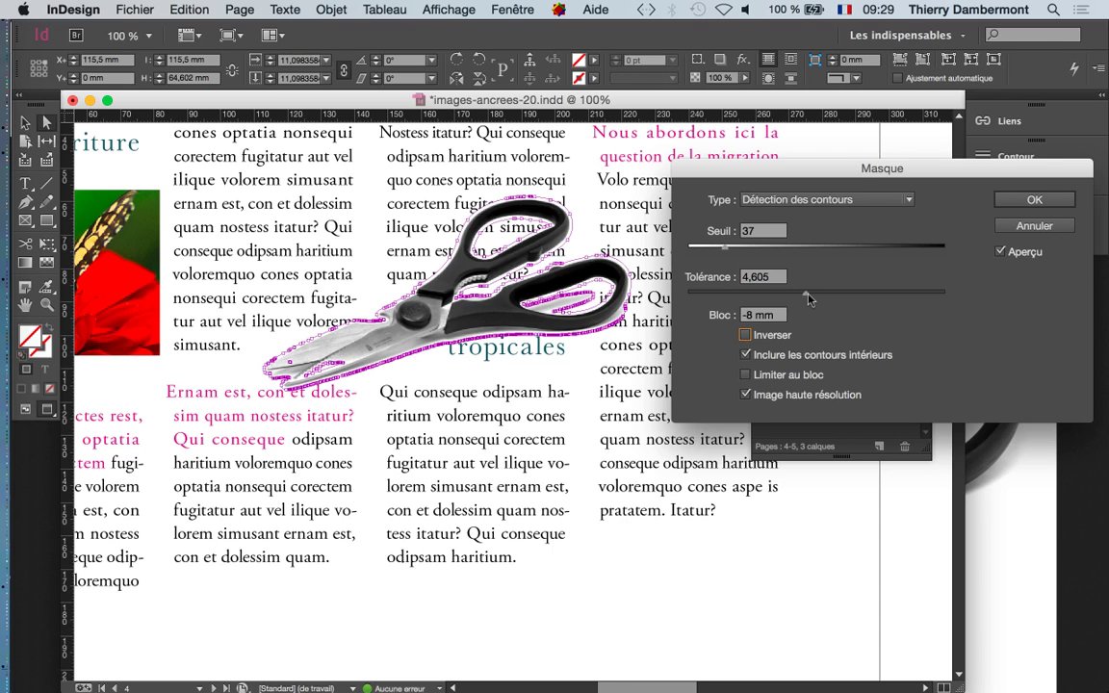
- Adjust the Seuil (threshold) down to 19, checking the original photo in Firefox
{"action": "left_click_drag", "start_coordinate": [725, 247], "coordinate": [742, 253]}
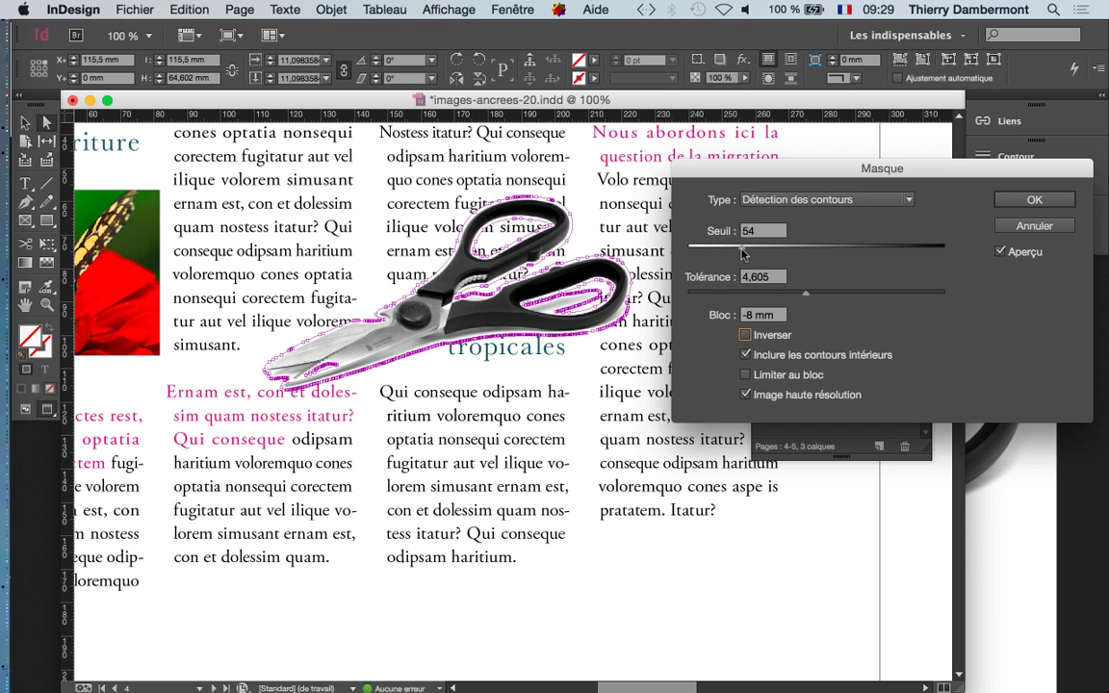
{"action": "mouse_move", "coordinate": [742, 253]}
{"action": "left_mouse_down"}
{"action": "mouse_move", "coordinate": [769, 252]}
{"action": "mouse_move", "coordinate": [731, 252]}
{"action": "left_mouse_up"}
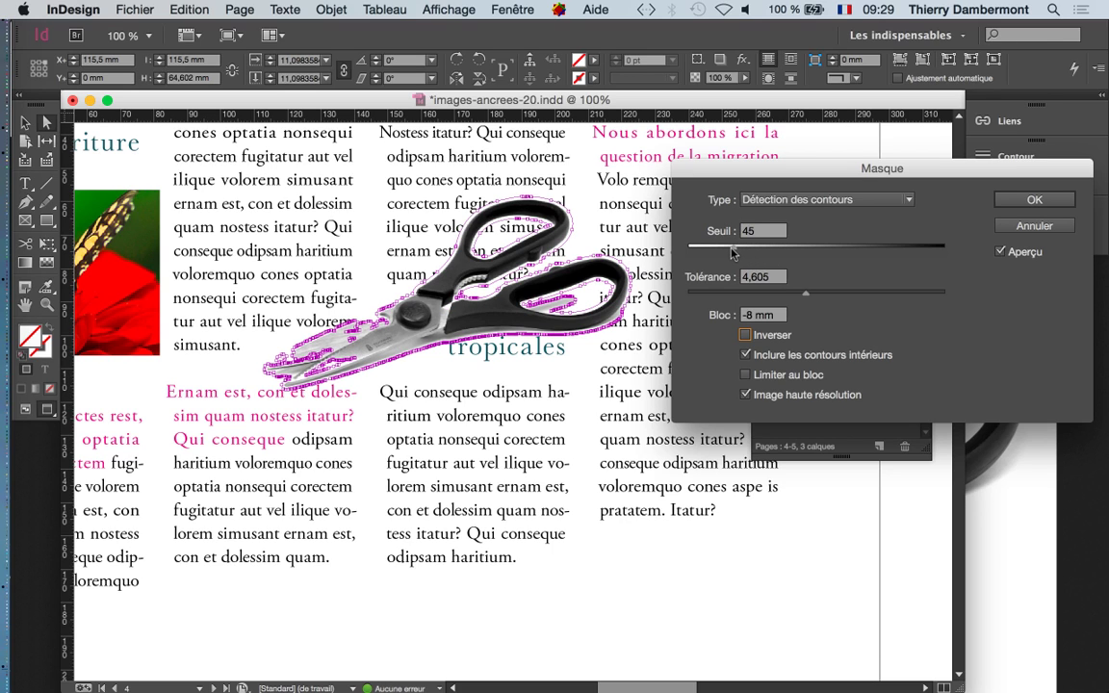
{"action": "left_click_drag", "start_coordinate": [731, 253], "coordinate": [710, 252]}
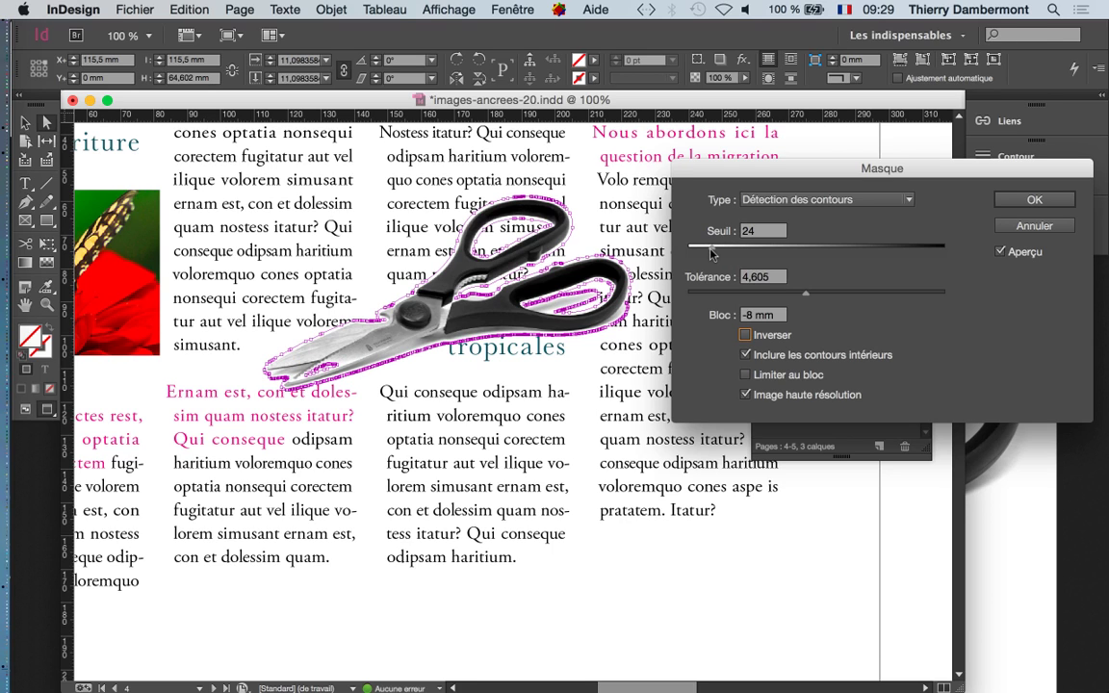
{"action": "left_click_drag", "start_coordinate": [711, 252], "coordinate": [707, 252]}
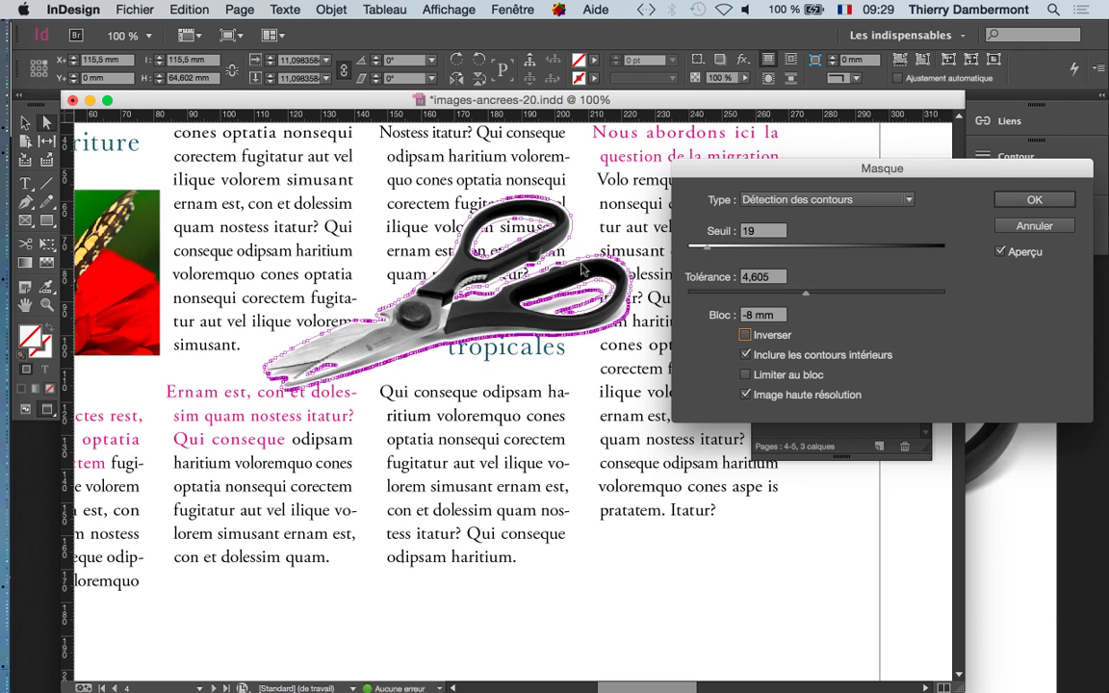
{"action": "key", "text": "super+Tab"}
{"action": "key", "text": "super+Tab"}
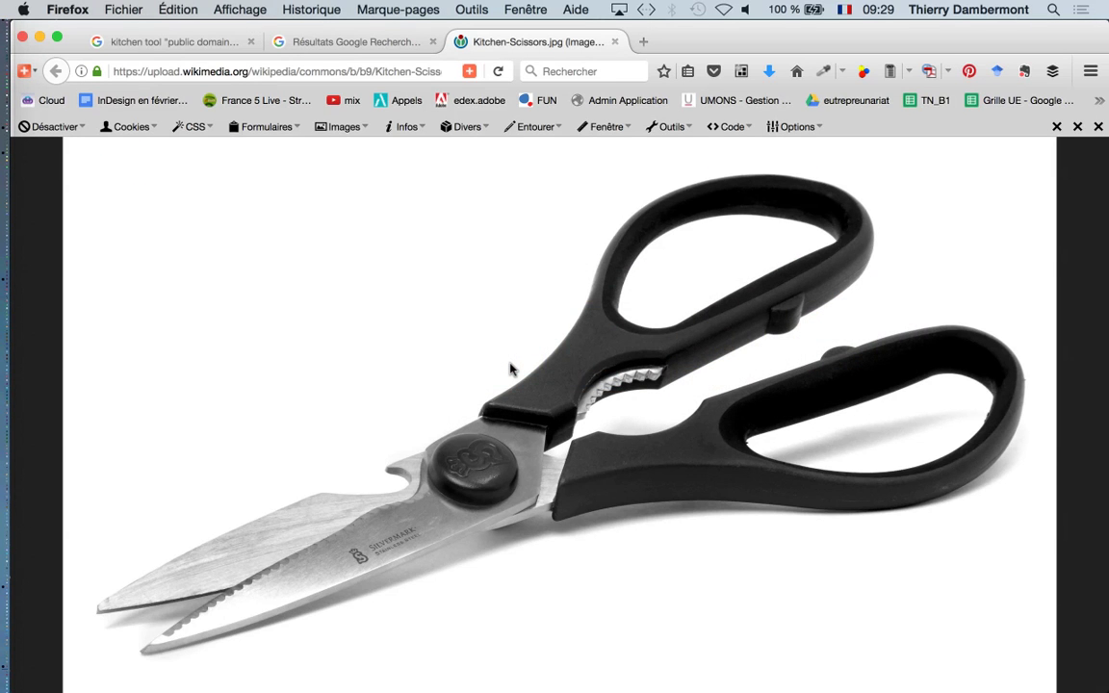
{"action": "key", "text": "super+Tab"}
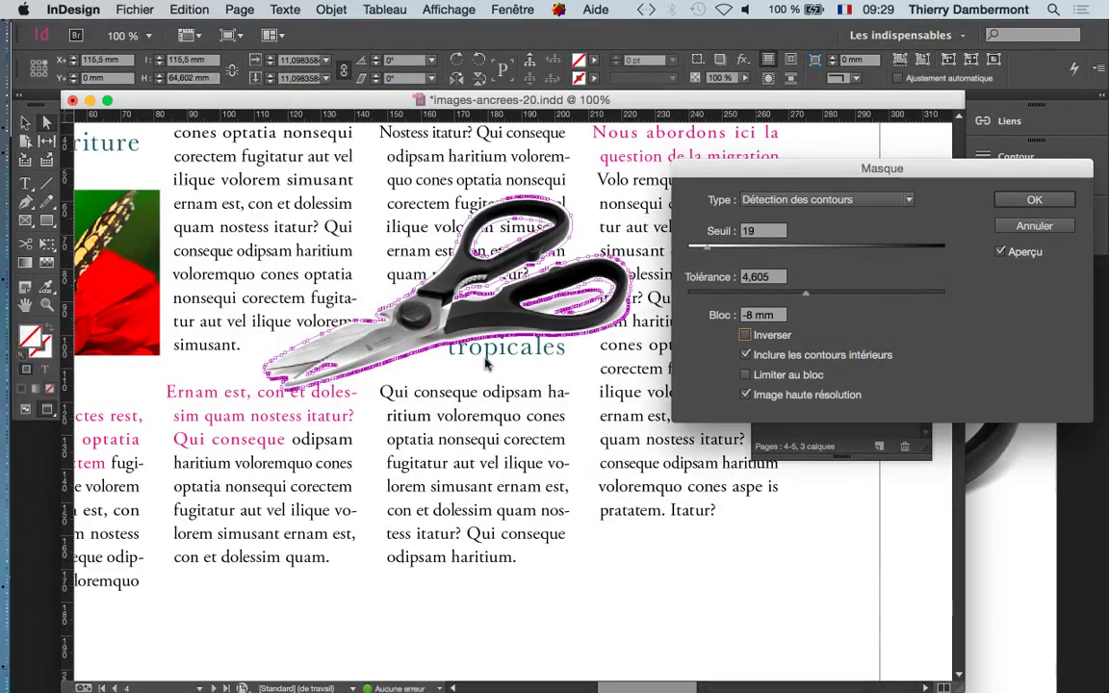
- Set the Tolérance to 5,843 and apply the edge-detection clipping path with OK
{"action": "left_click", "coordinate": [1030, 206]}
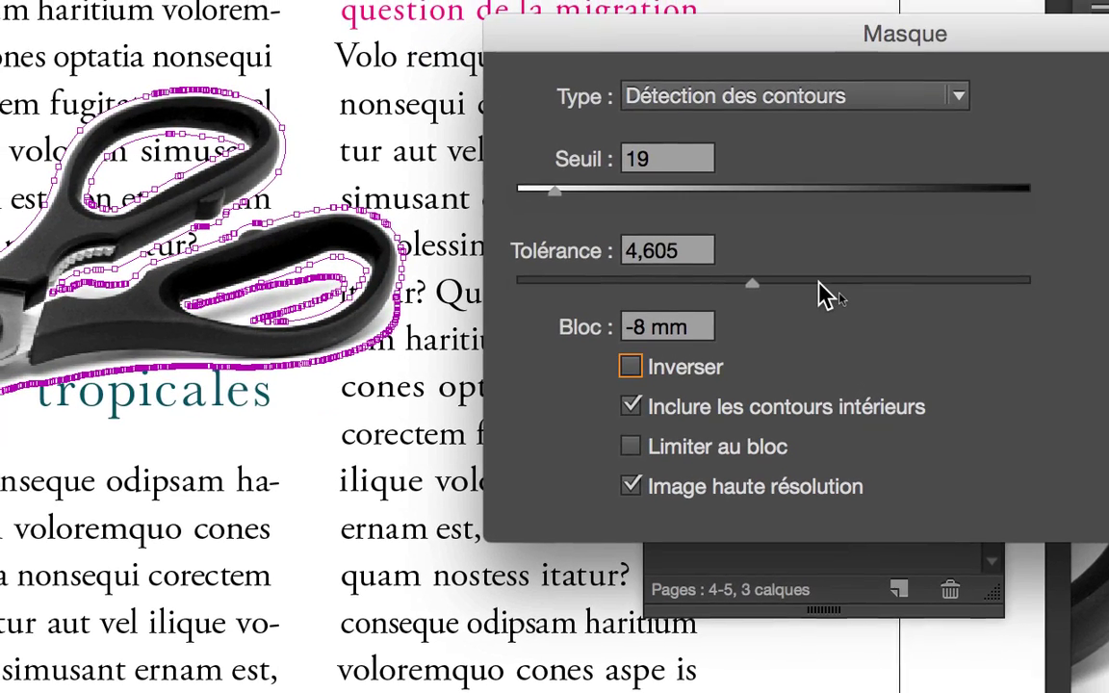
{"action": "left_click_drag", "start_coordinate": [837, 327], "coordinate": [900, 327]}
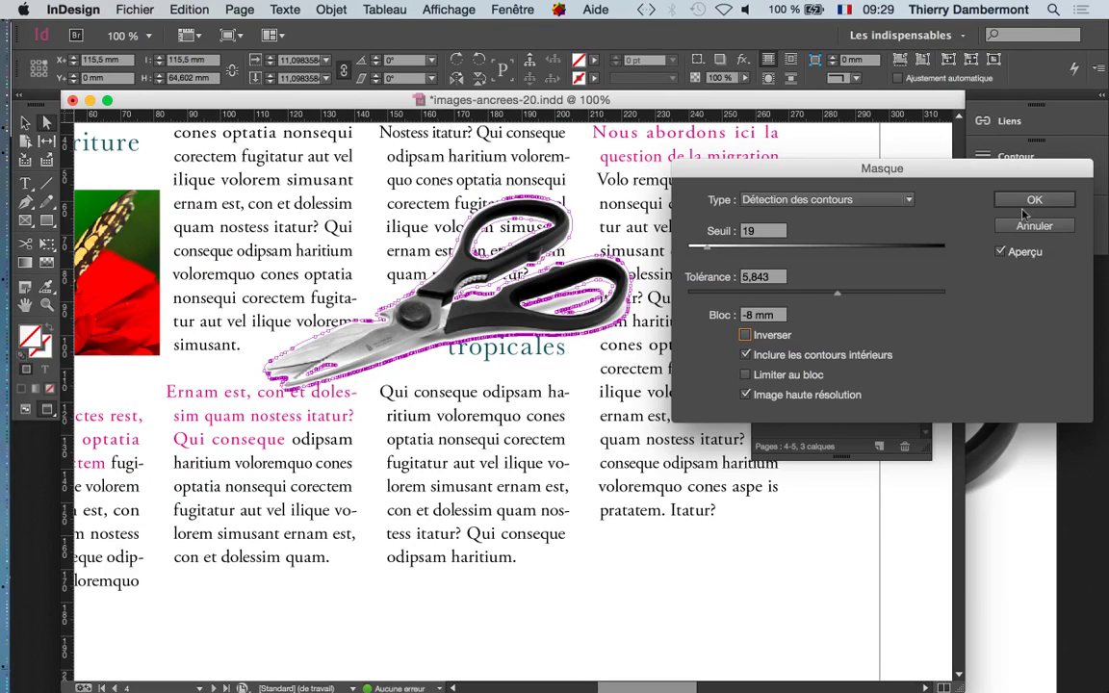
{"action": "left_click", "coordinate": [1033, 200]}
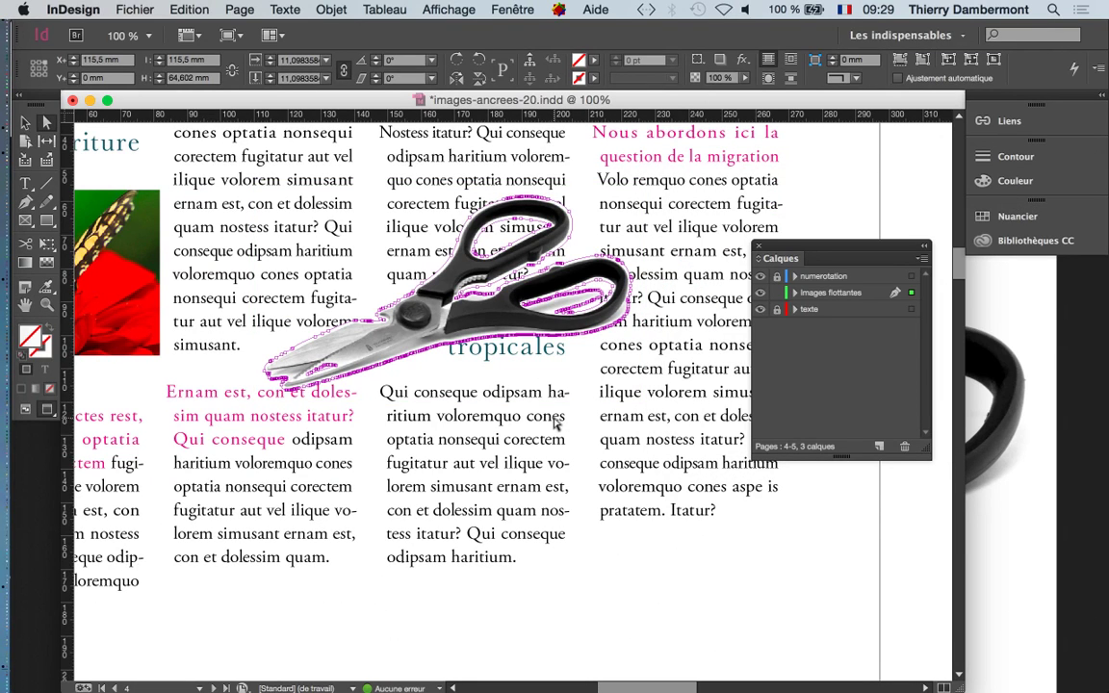
- Deselect the scissors and toggle Normal then Preview screen mode to inspect the clean cutout
{"action": "left_click", "coordinate": [905, 612]}
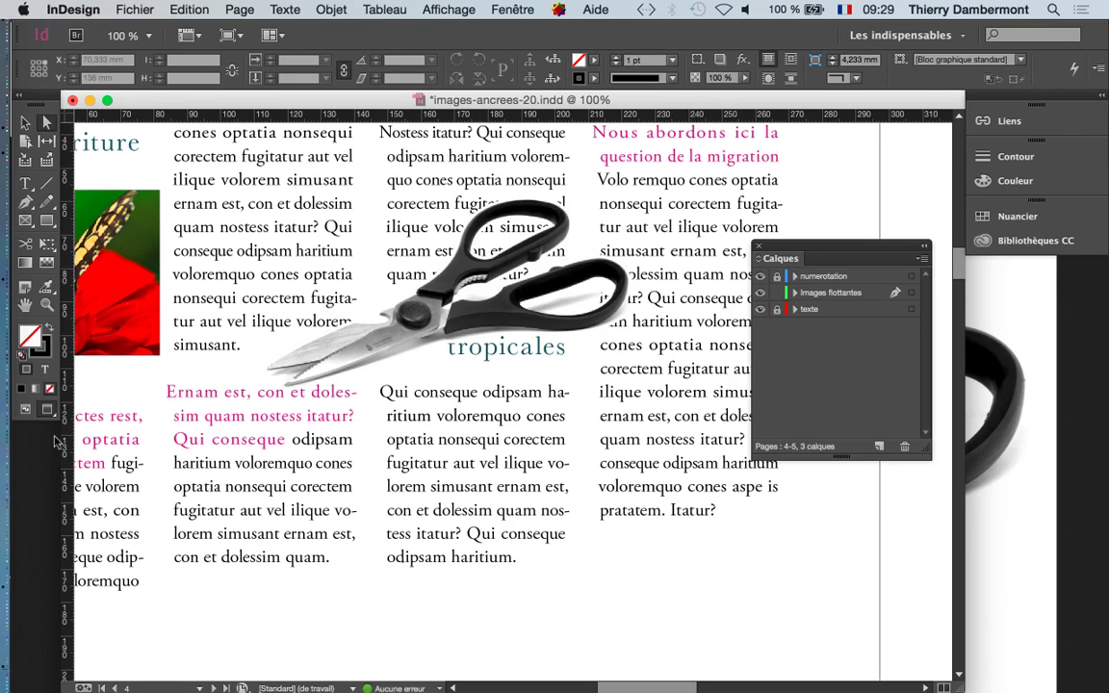
{"action": "left_click", "coordinate": [26, 409]}
{"action": "left_click", "coordinate": [47, 410]}
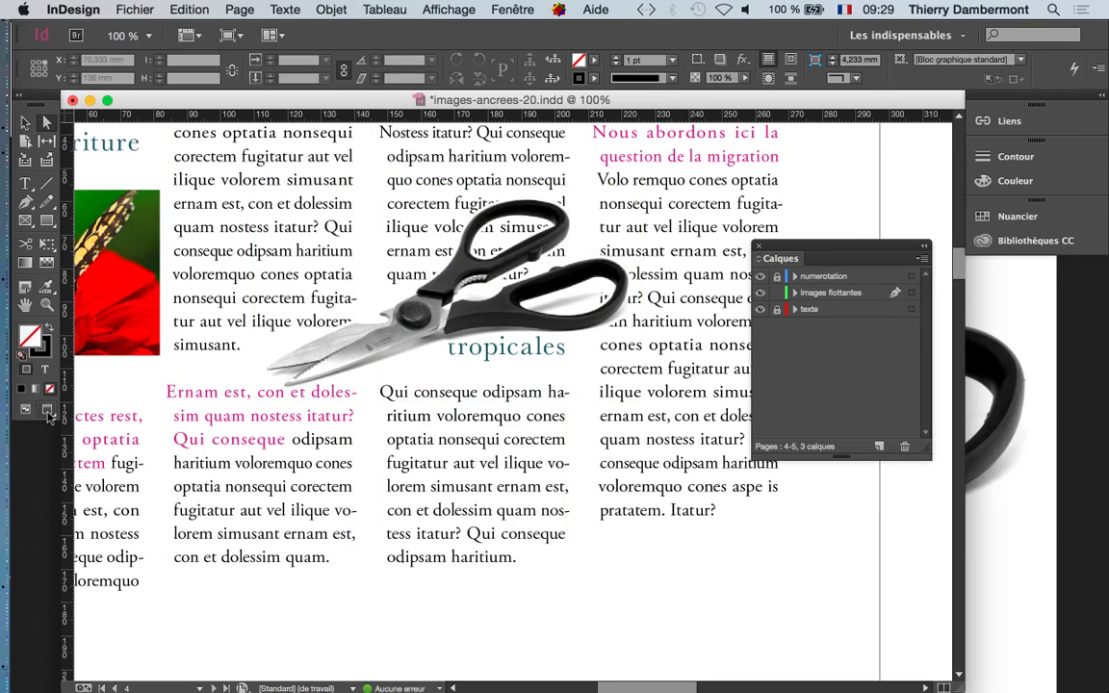